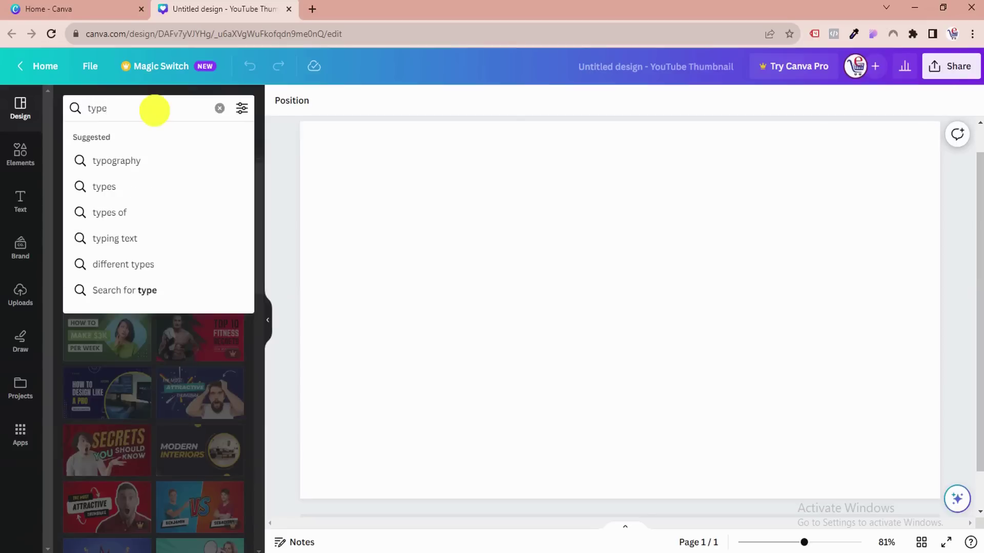
- Search the YouTube thumbnail templates for "type craft"
text(pe)
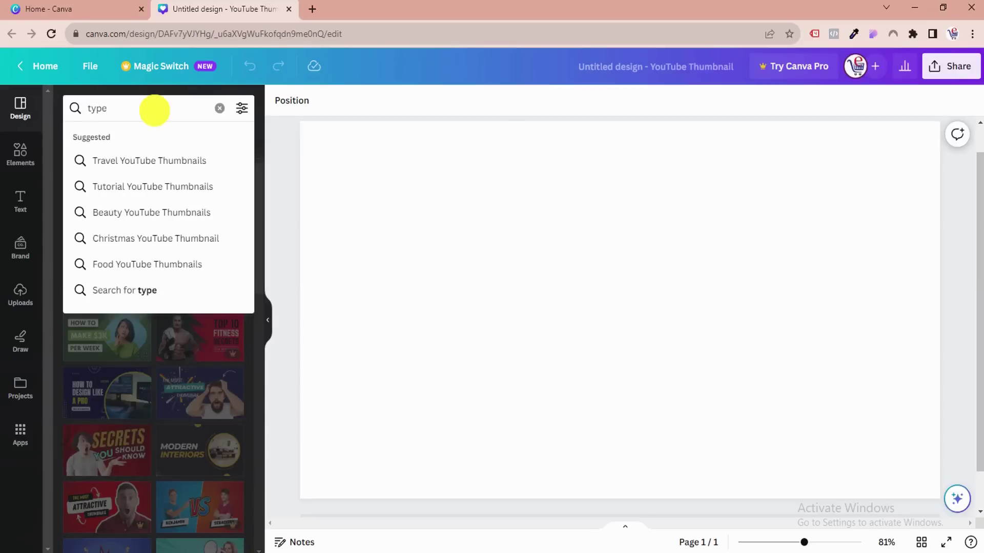
text( craft)
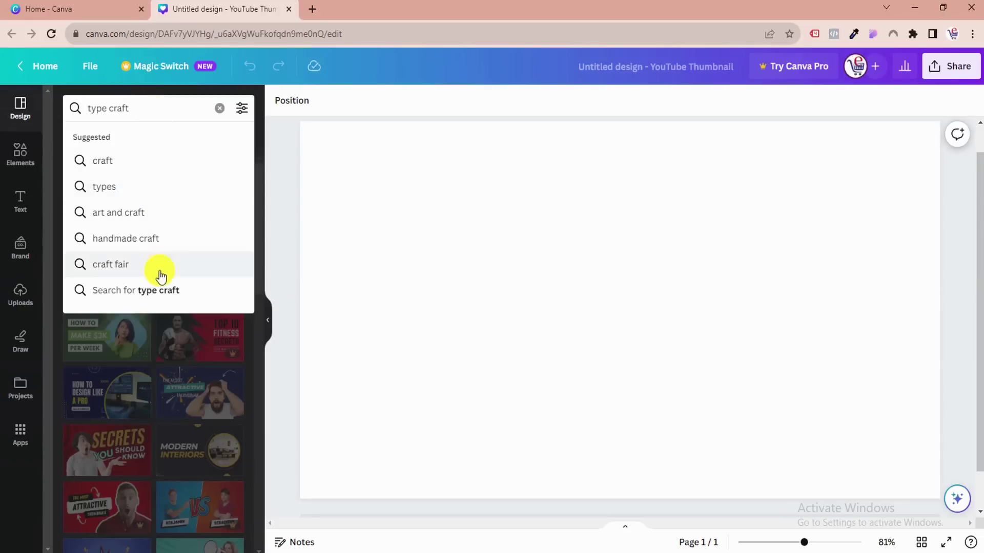
click(163, 290)
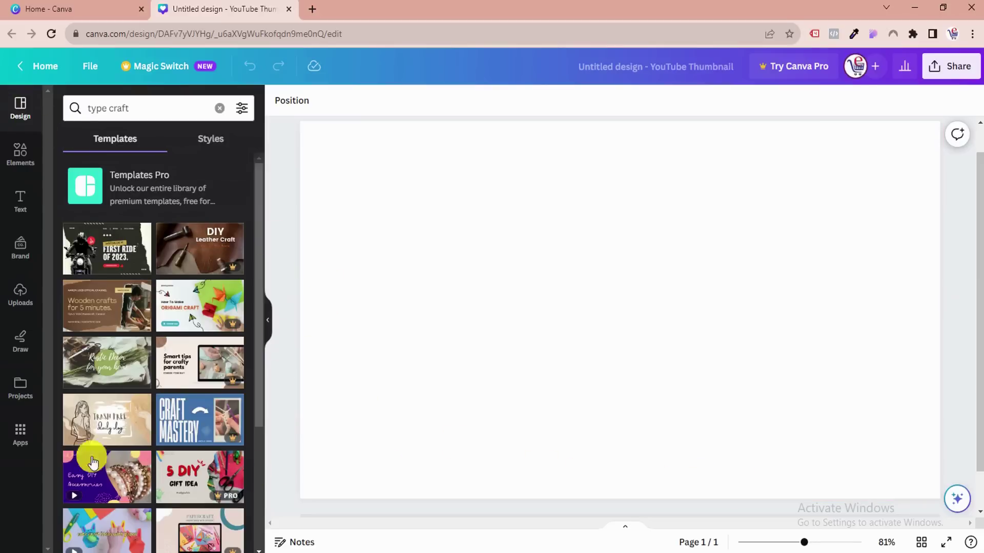
- Find the TypeCraft app in the Canva app library and open it
click(21, 440)
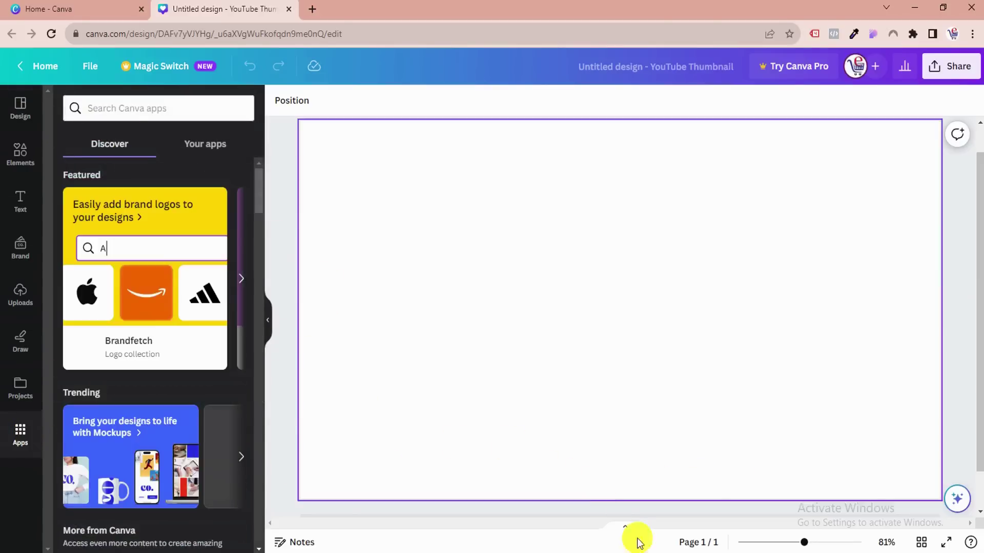
click(139, 116)
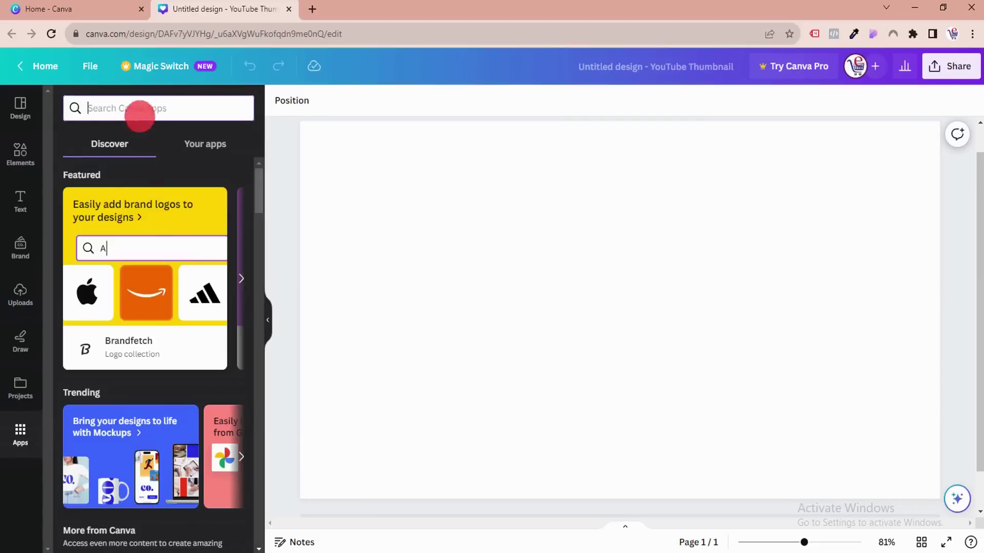
text(t)
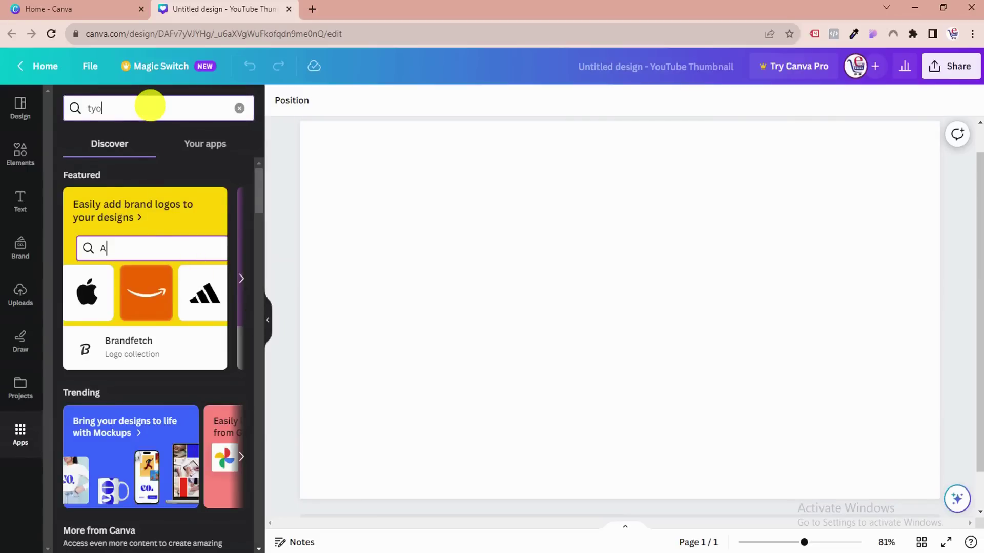
text(ype)
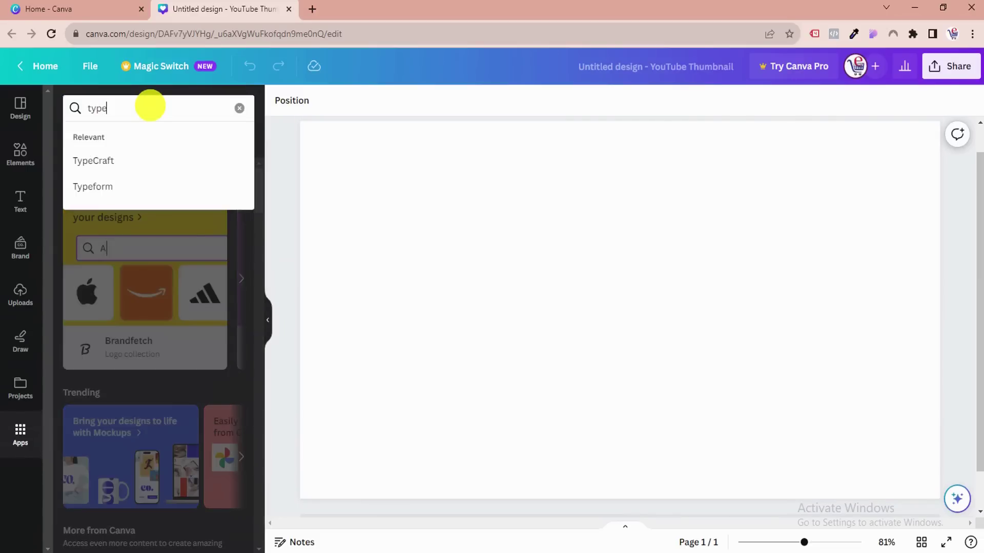
click(122, 168)
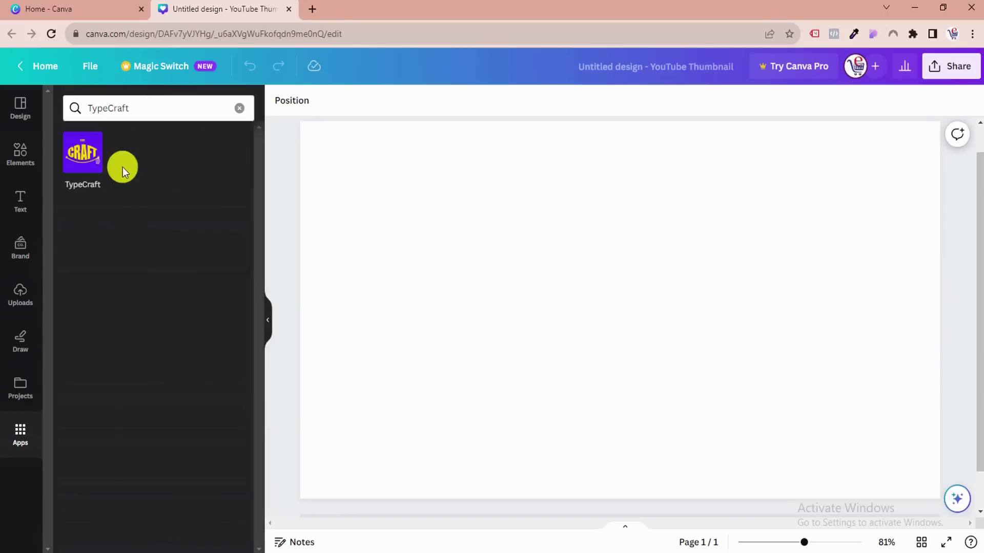
click(84, 165)
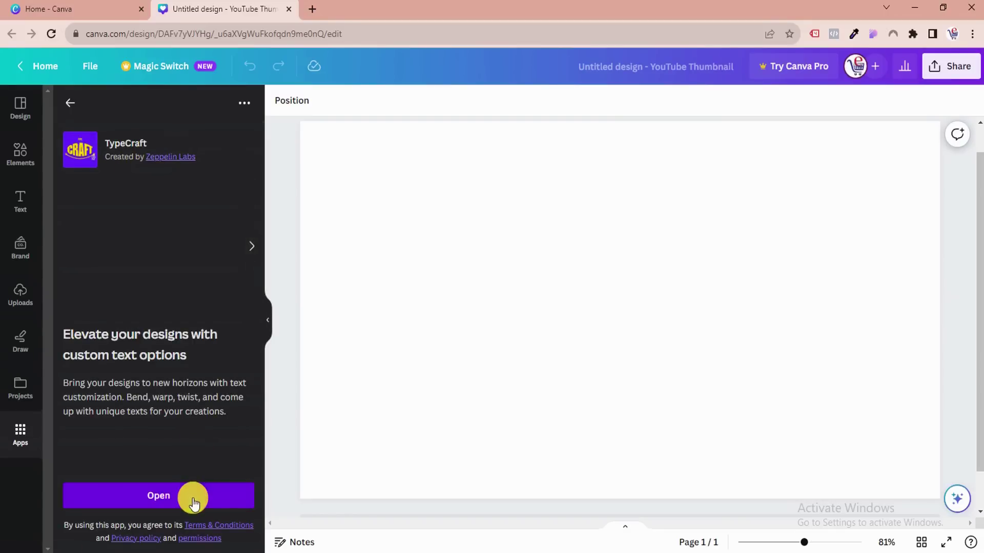
click(168, 502)
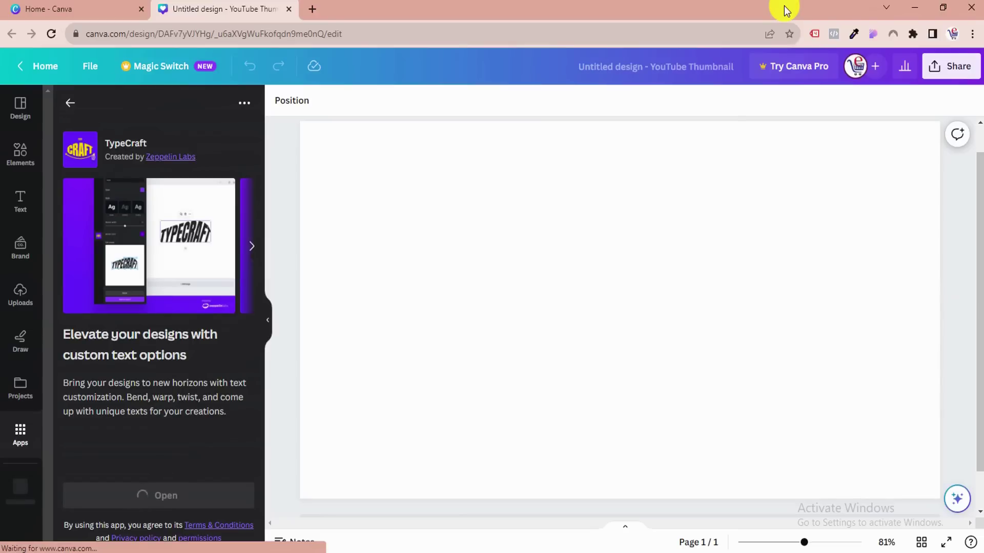
- Reload the design page and reopen the TypeCraft app
scroll(244, 435, down, 3)
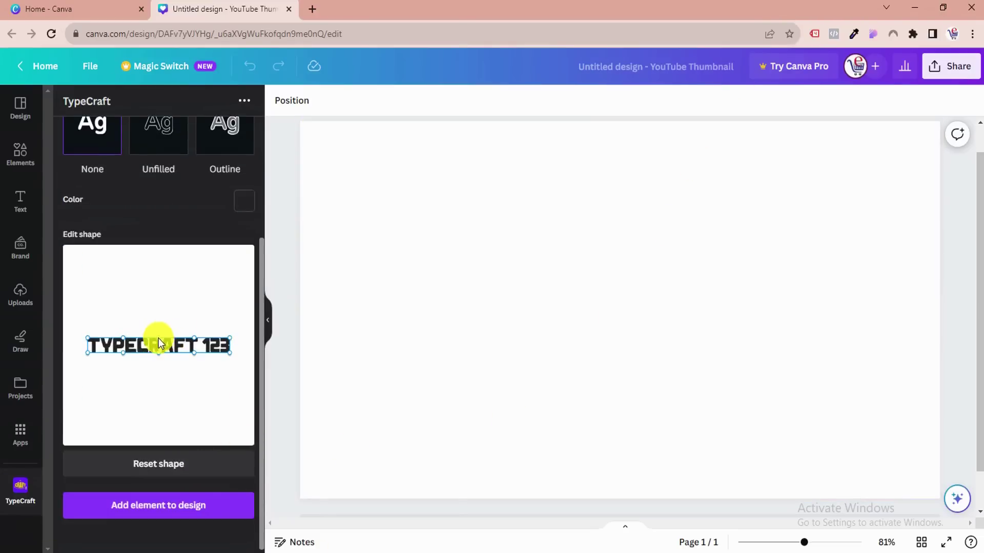
scroll(169, 337, up, 3)
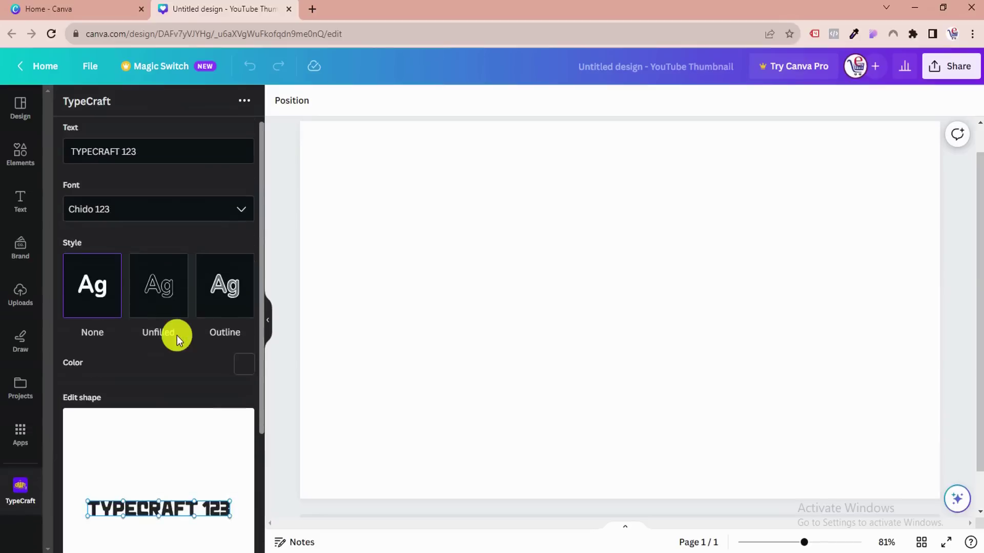
scroll(159, 328, down, 3)
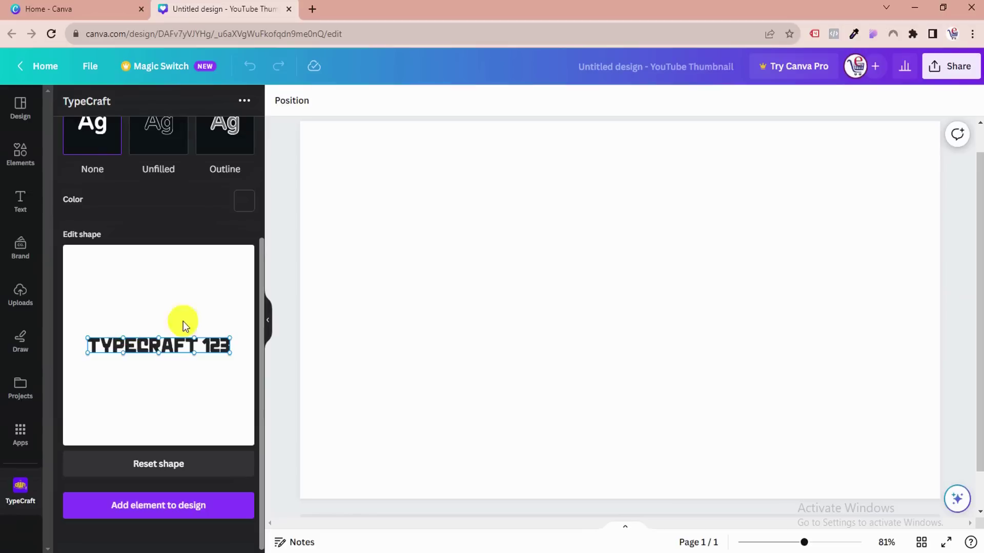
click(53, 36)
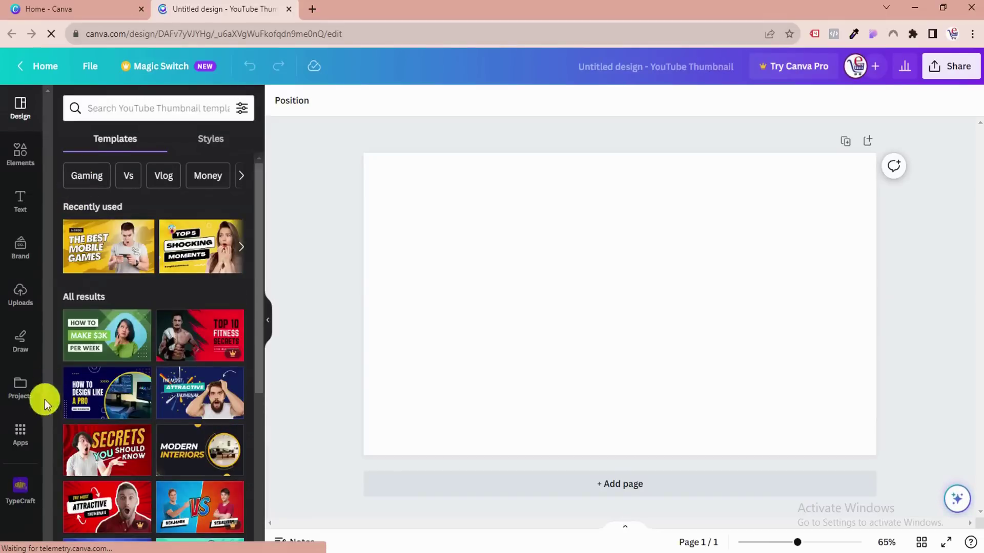
click(16, 435)
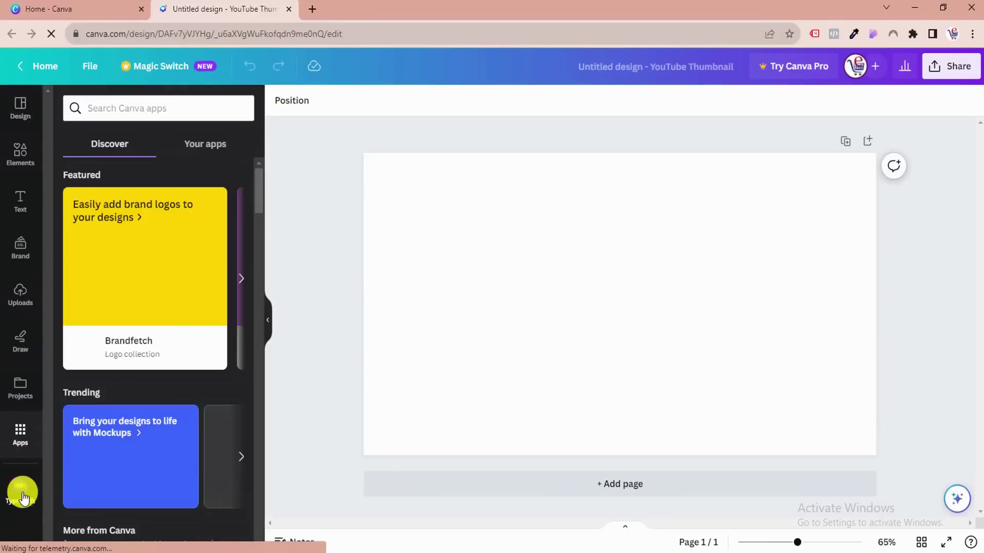
click(21, 487)
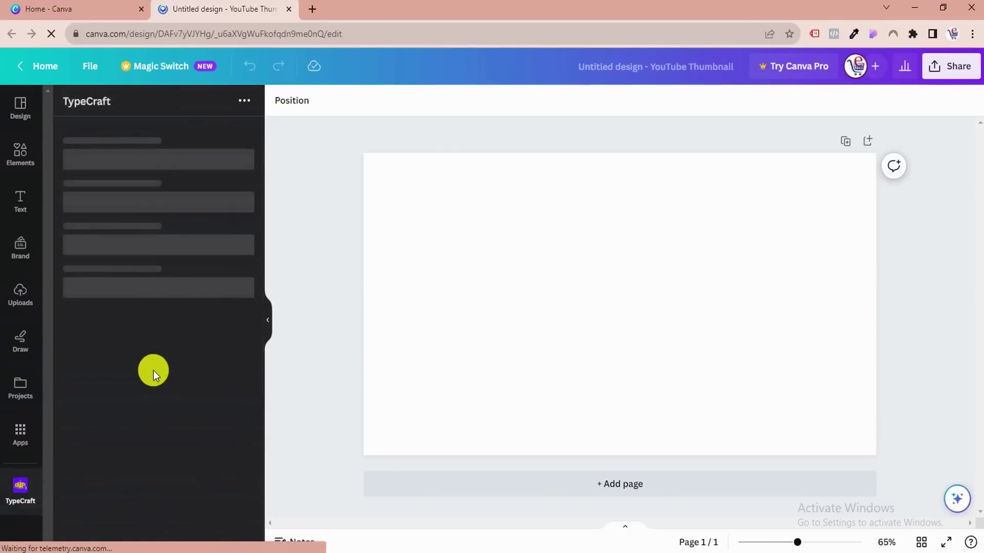
- Warp the sample text into a lens shape by bulging its upper and lower edges and pulling its four corners outward
scroll(153, 371, down, 3)
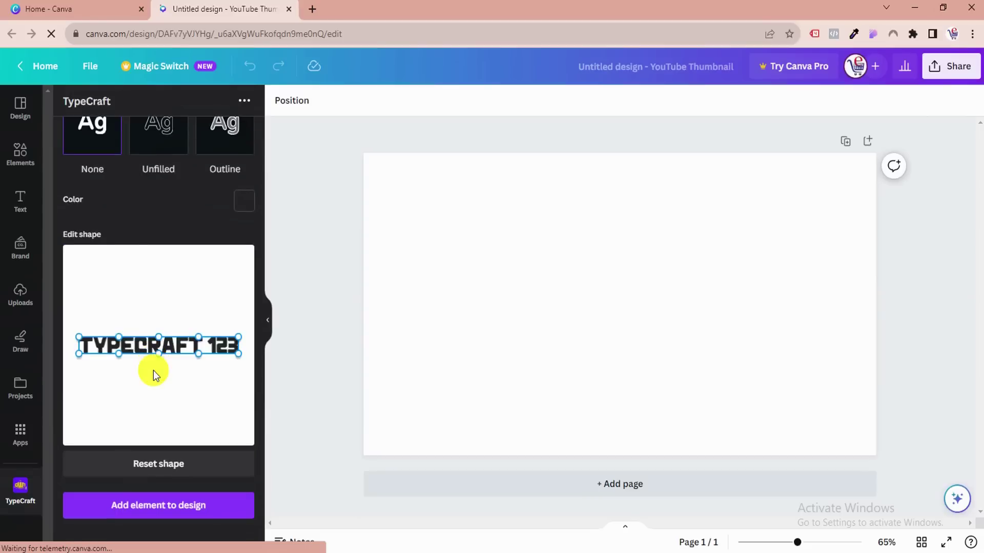
drag(159, 337, 160, 267)
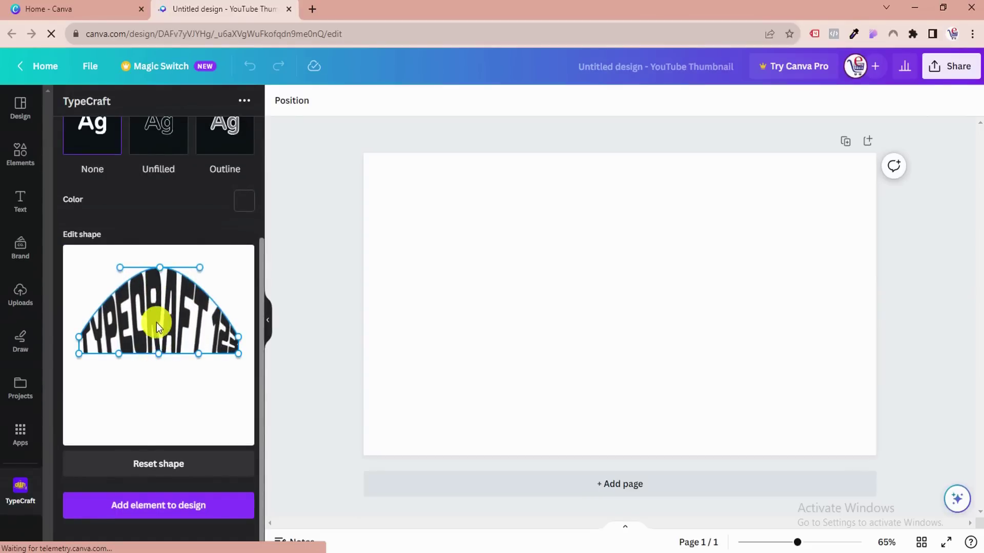
drag(158, 355, 162, 422)
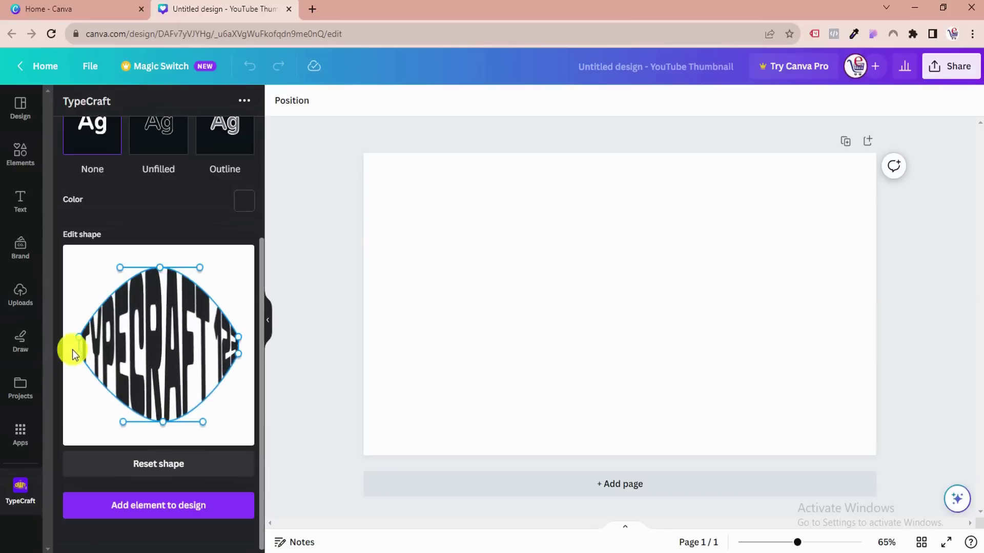
drag(79, 337, 65, 378)
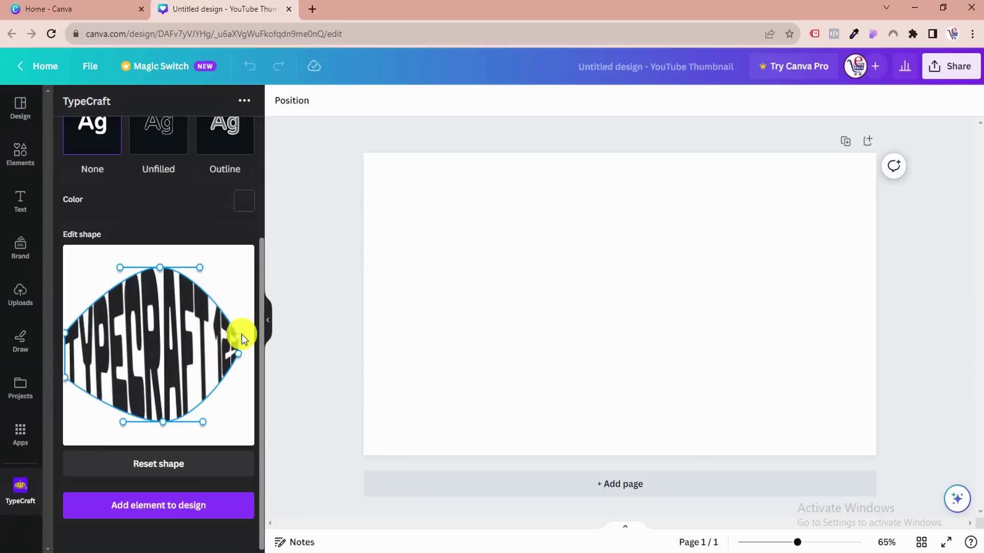
drag(241, 334, 256, 377)
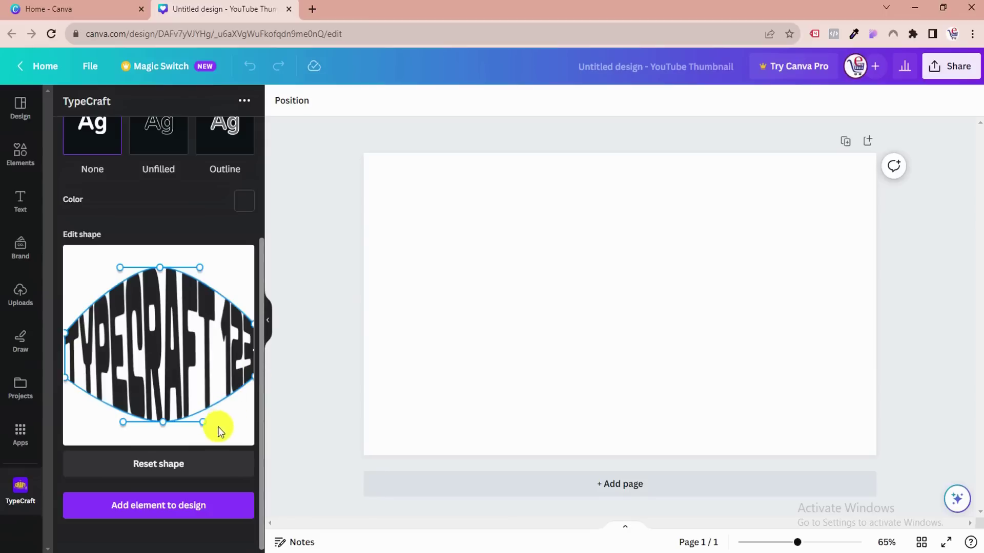
- Replace the TypeCraft sample text with Canva
scroll(191, 264, up, 3)
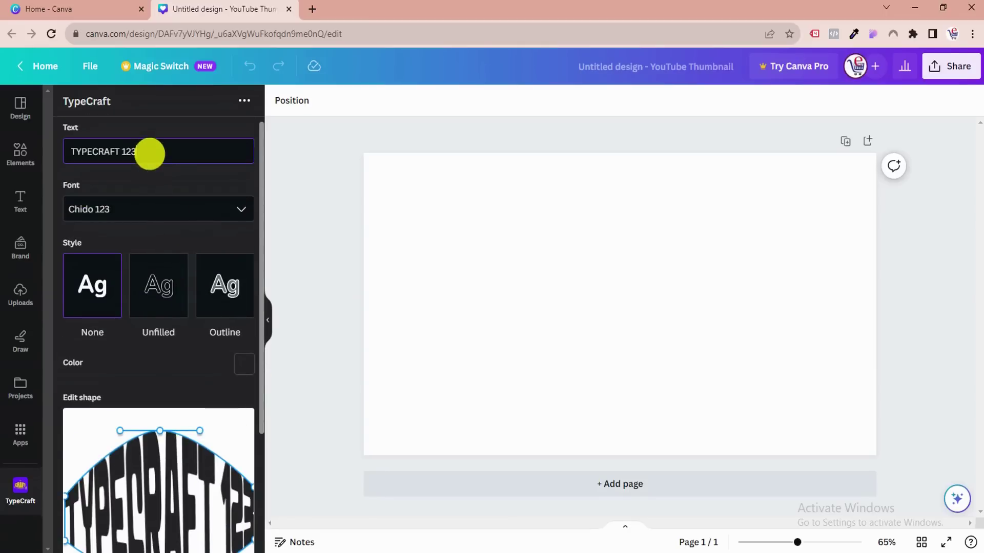
triple_click(150, 152)
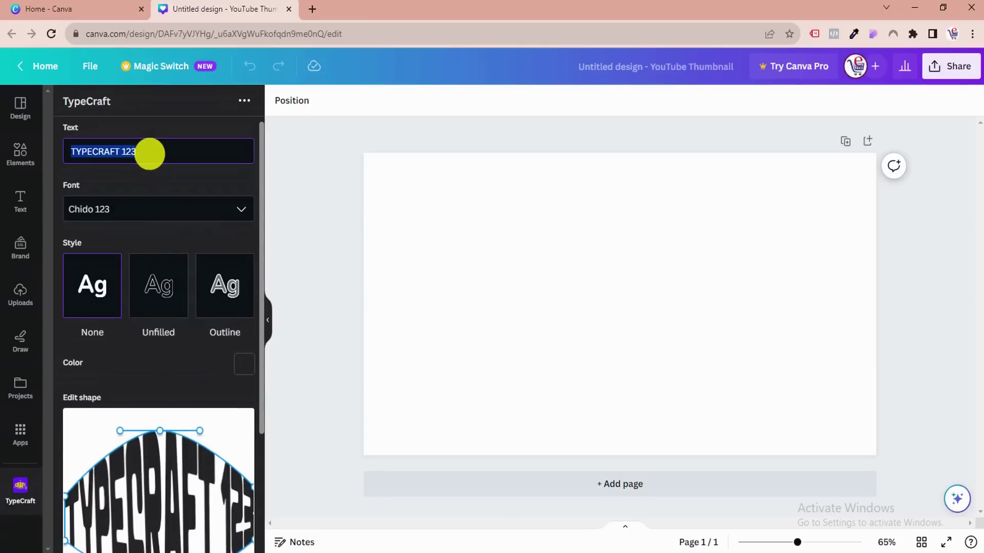
text(Canv)
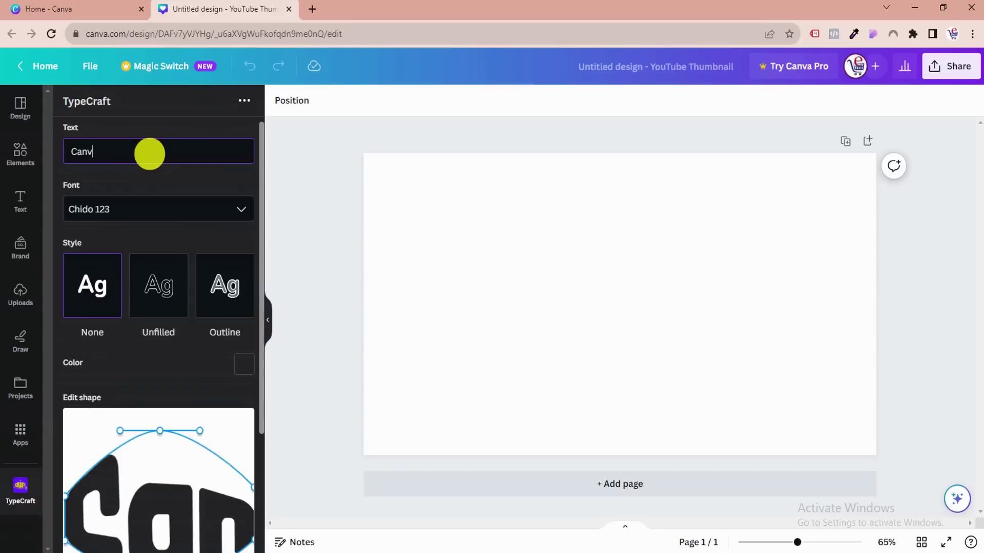
text(e)
key(BackSpace)
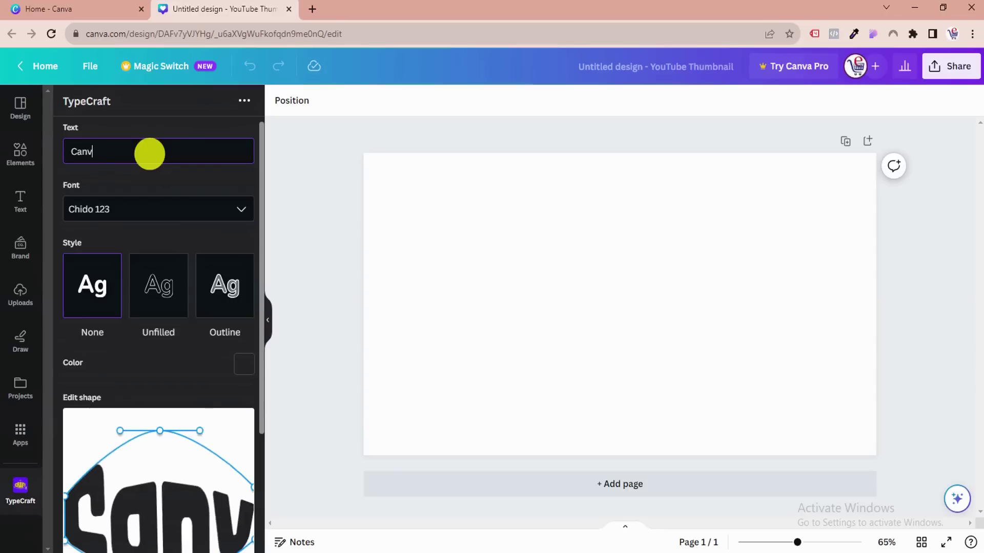
text(a)
- Stretch the Canva text shape taller by moving the midpoints of its upper and lower edges further outward
scroll(157, 296, down, 3)
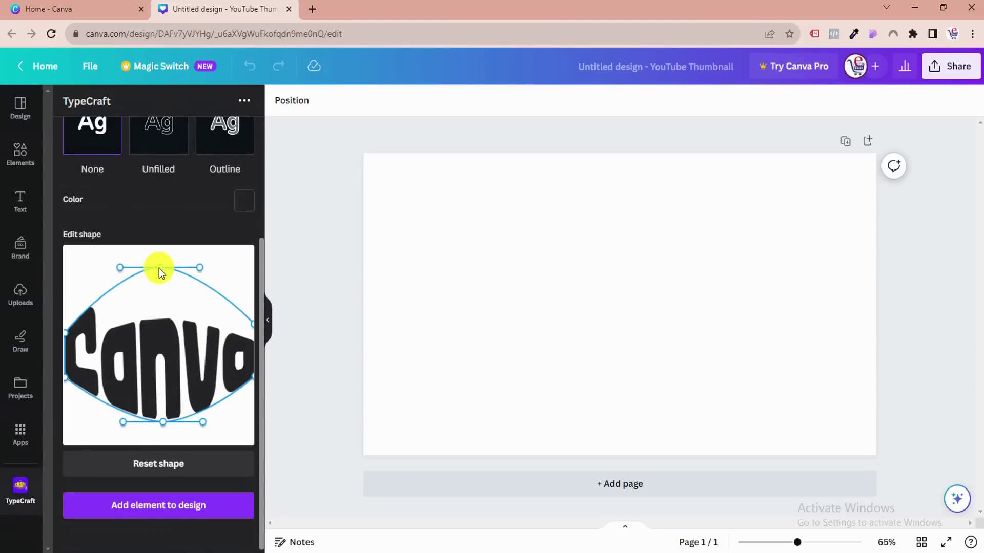
mouse_move(158, 268)
mouse_down()
mouse_move(158, 245)
mouse_move(158, 259)
mouse_up()
drag(162, 422, 158, 448)
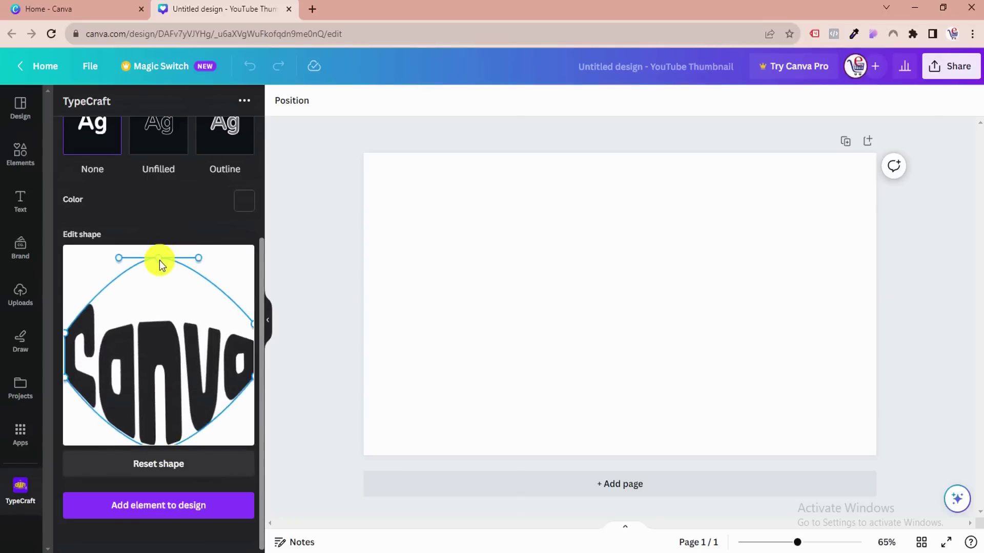
- Reshape the text's upper edge into a heart outline by lowering its midpoint, raising both curve handles, and adjusting where the notch sits
drag(158, 261, 143, 288)
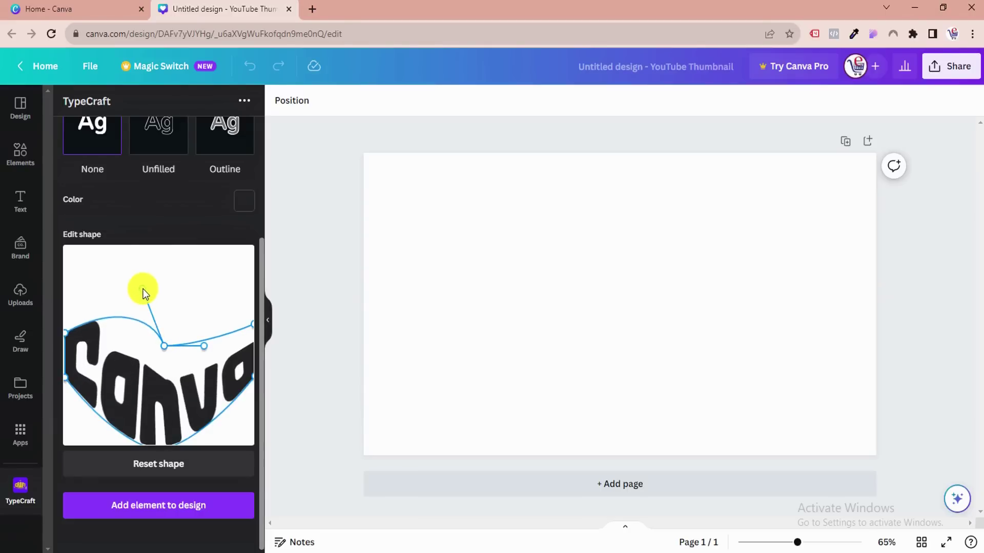
drag(204, 345, 184, 266)
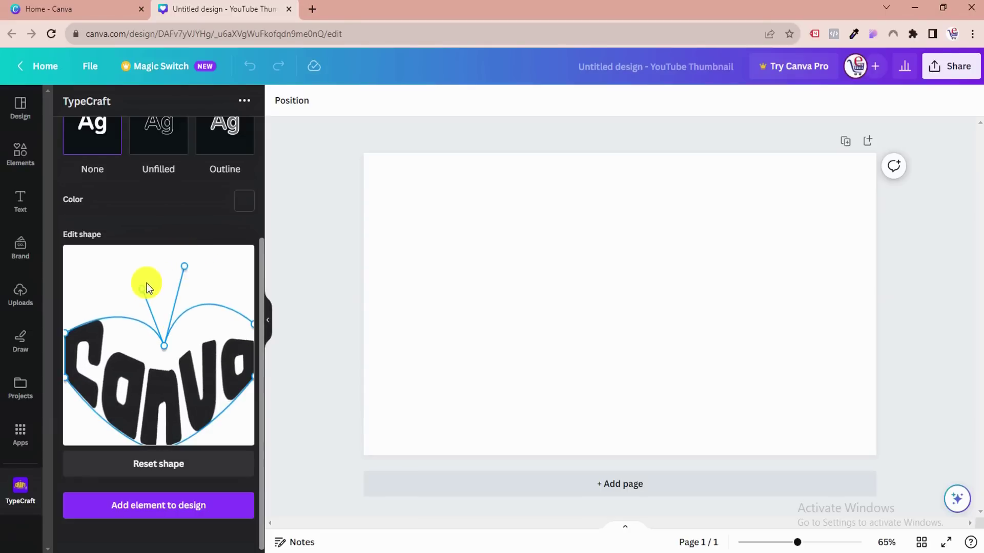
drag(138, 287, 132, 247)
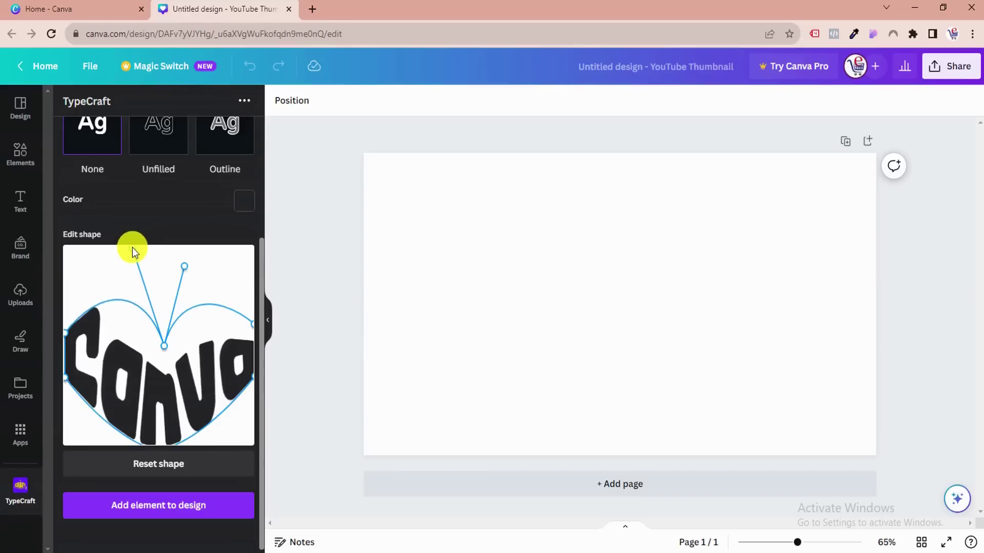
drag(183, 266, 188, 247)
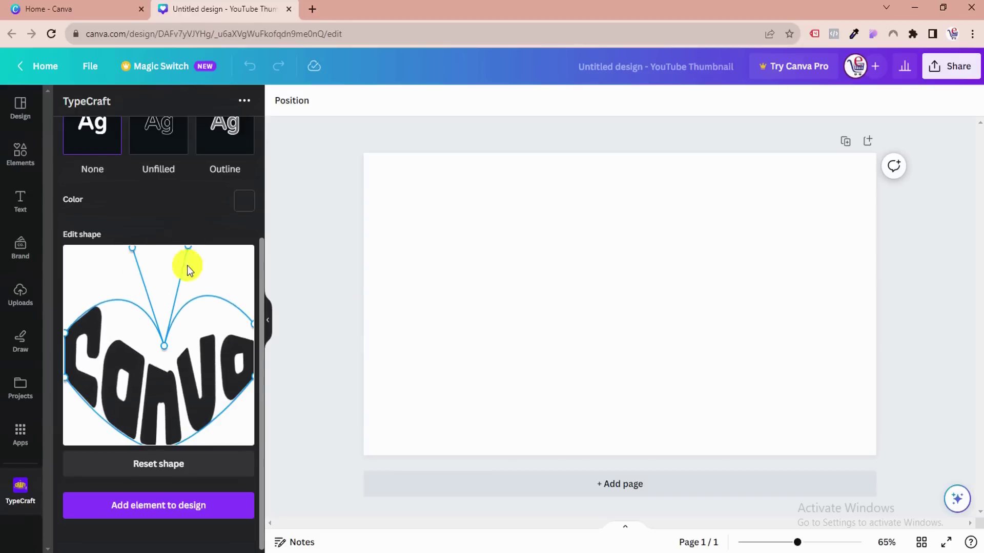
drag(162, 344, 141, 308)
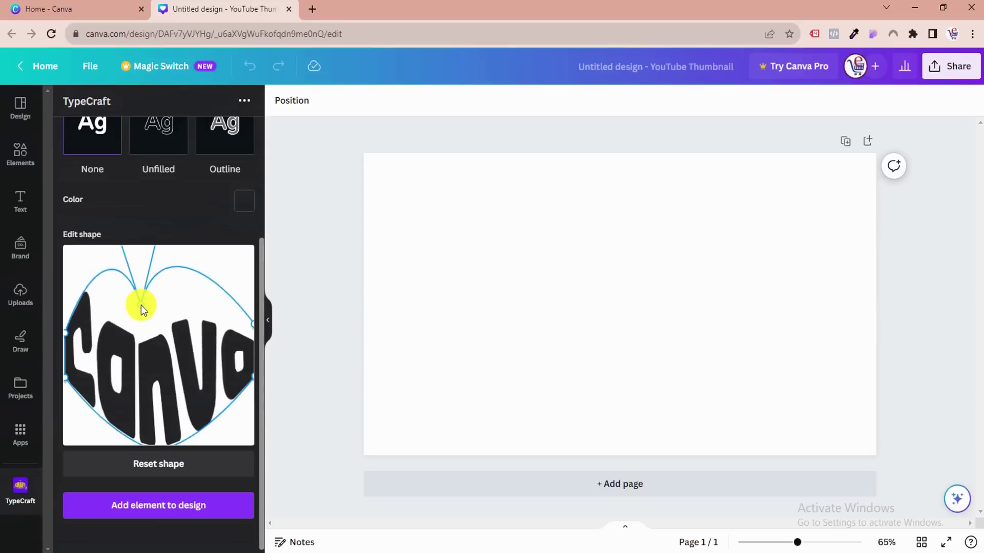
- Apply the Unfilled style to the Canva text and set its border color to the muted purple #8c6698
scroll(197, 225, up, 3)
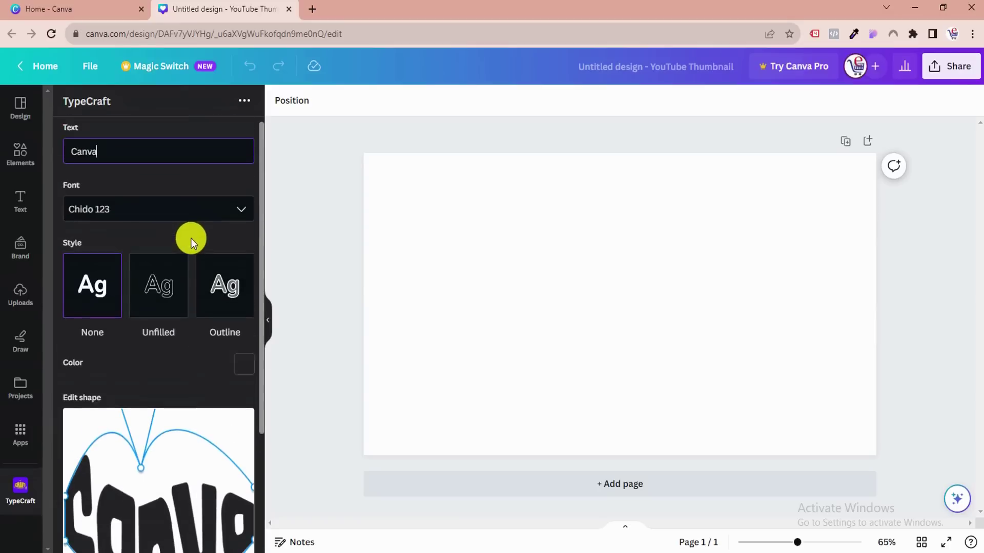
click(171, 293)
scroll(170, 313, down, 4)
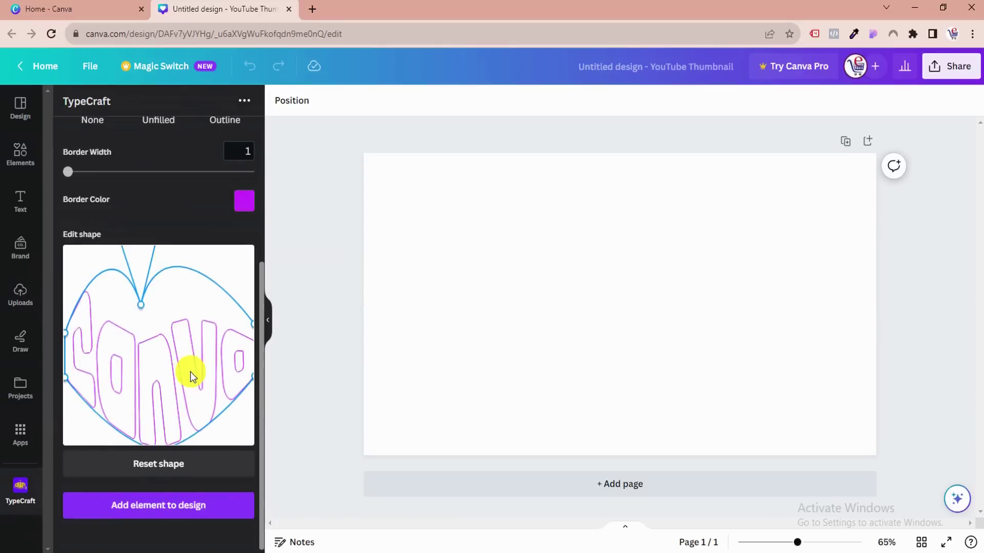
click(237, 200)
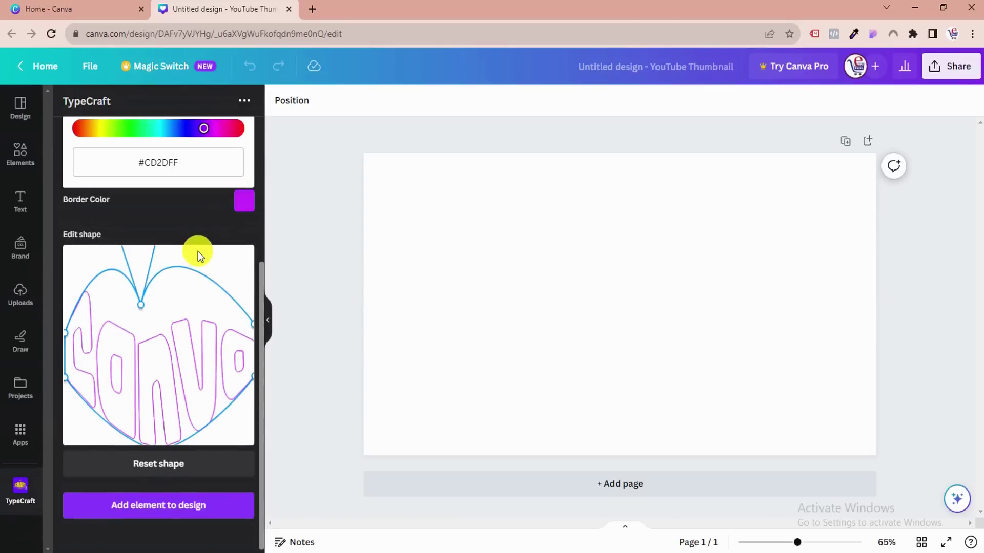
scroll(198, 251, up, 4)
click(231, 268)
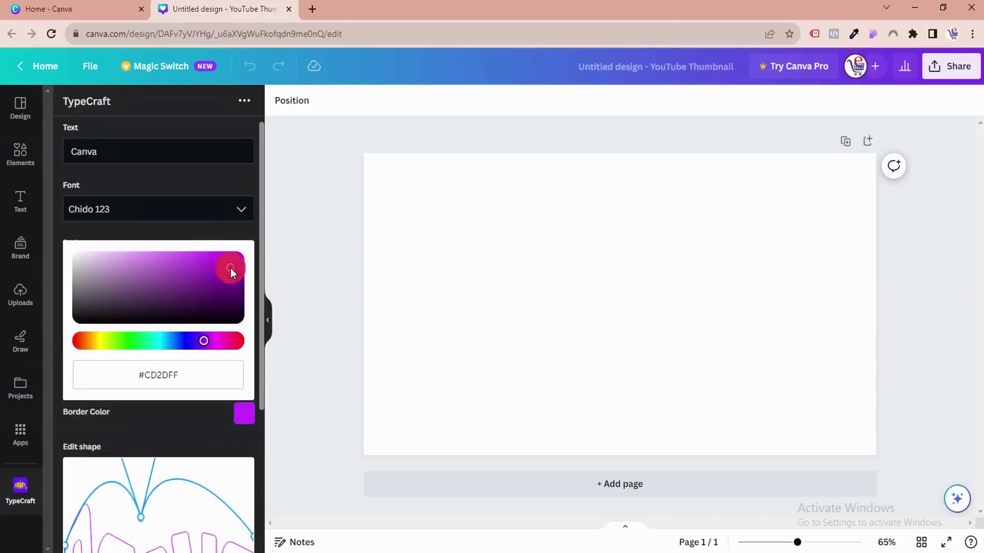
click(132, 282)
scroll(137, 294, down, 4)
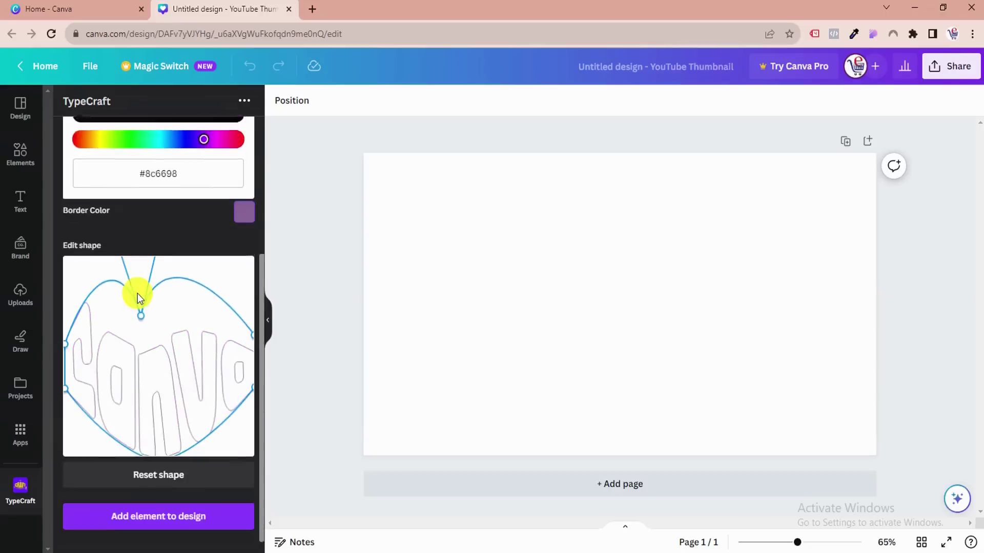
scroll(137, 294, up, 4)
scroll(138, 295, down, 4)
scroll(137, 297, up, 4)
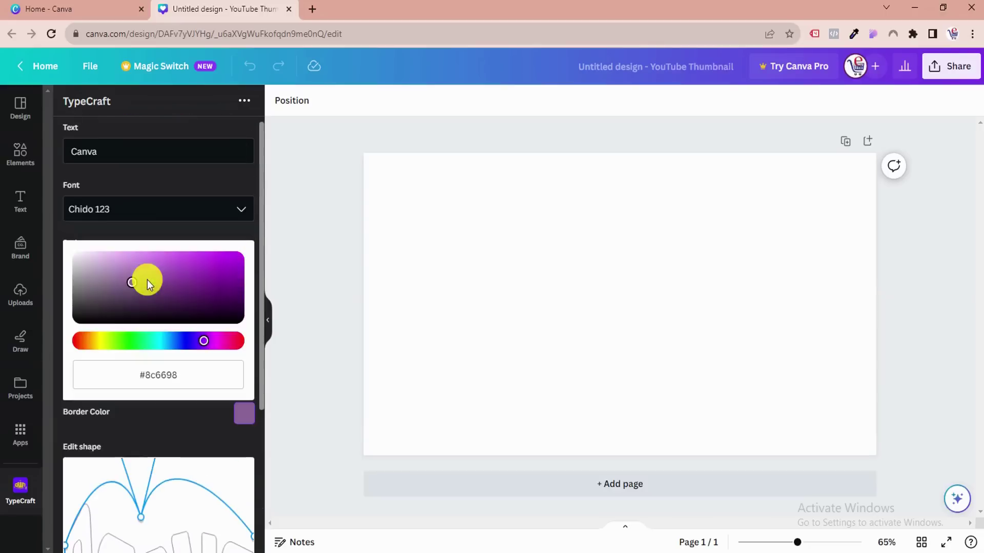
click(180, 426)
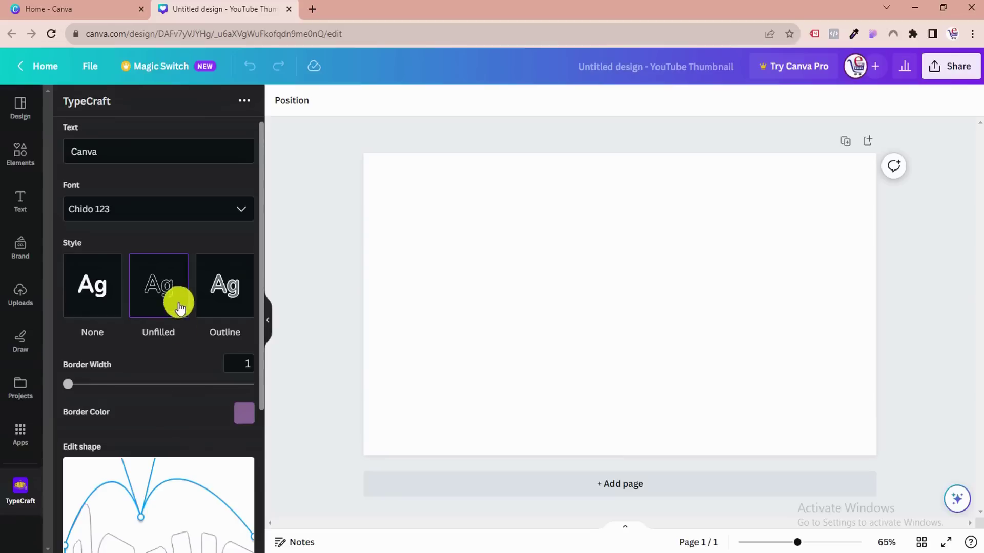
- Switch the Canva text to the Outline style and reset its heart-shaped warp
click(226, 303)
scroll(165, 350, down, 5)
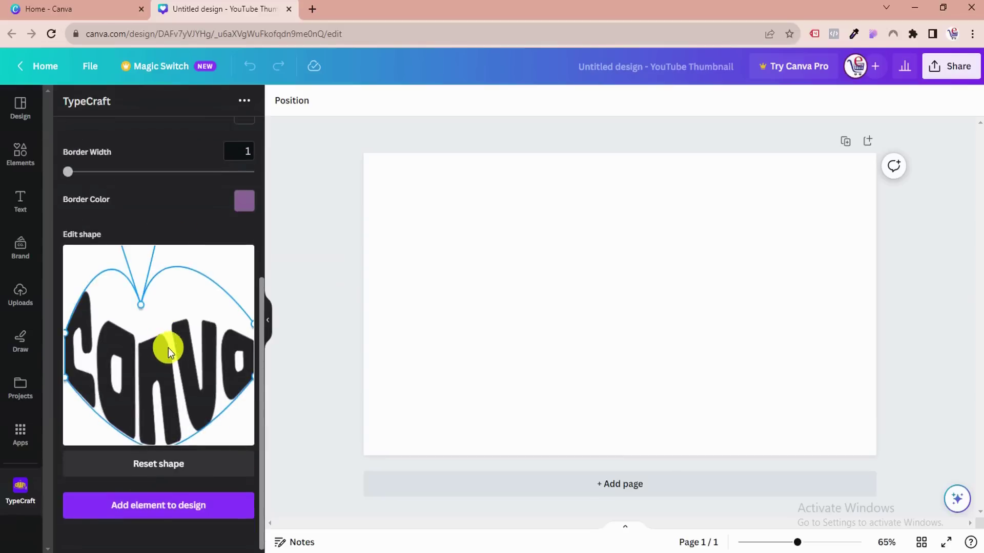
drag(145, 303, 155, 297)
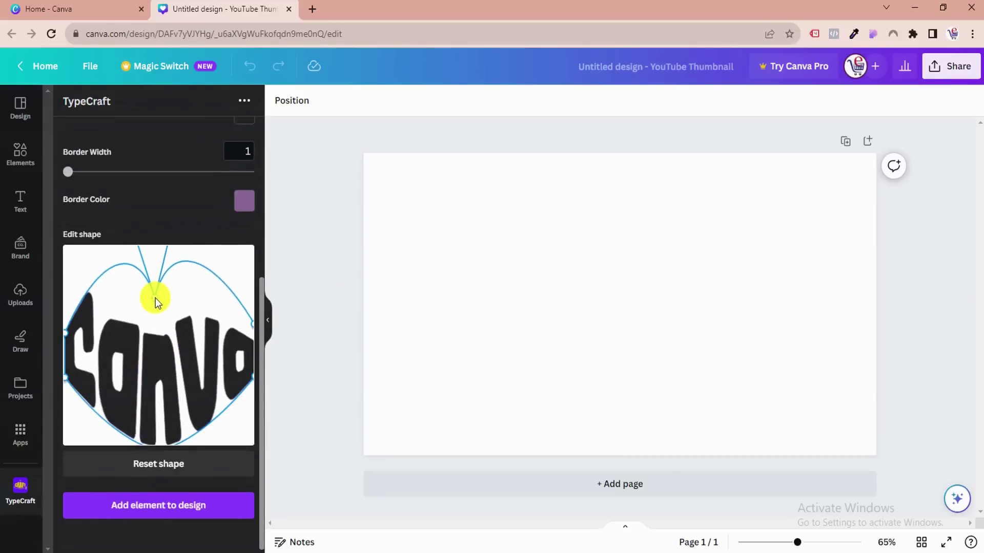
click(155, 465)
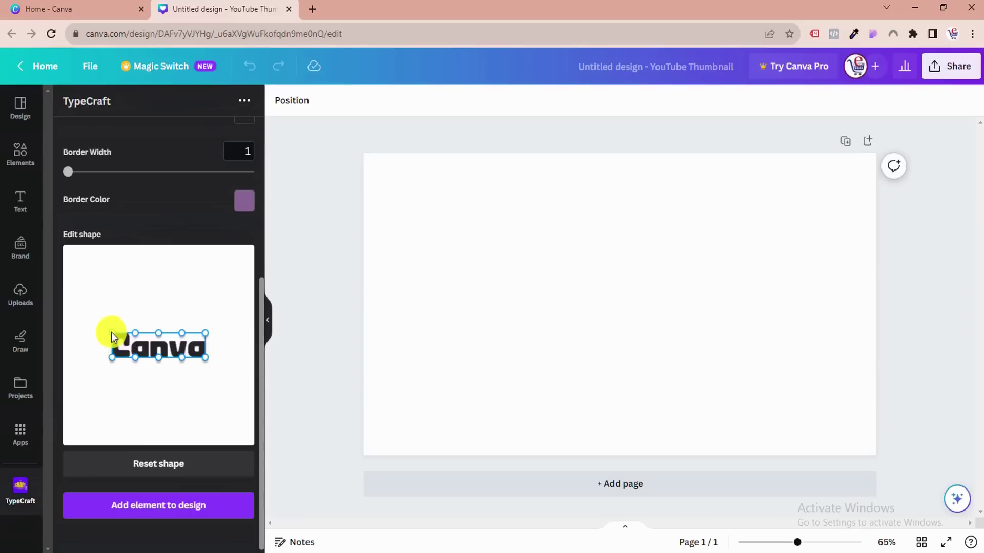
- Flare the text's two upper corners up and outward to the preview's edges and pull its lower-left corner slightly down
drag(111, 334, 82, 258)
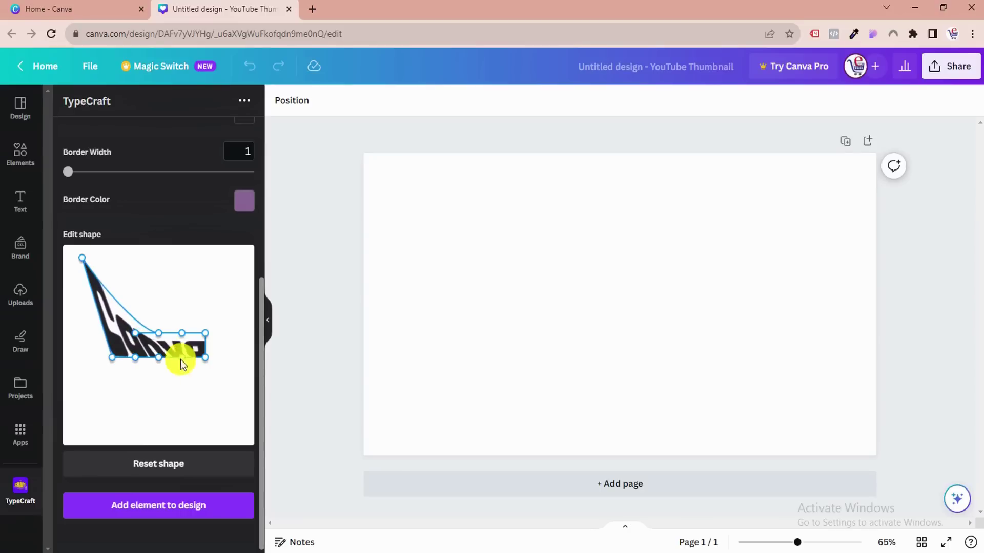
drag(204, 331, 254, 248)
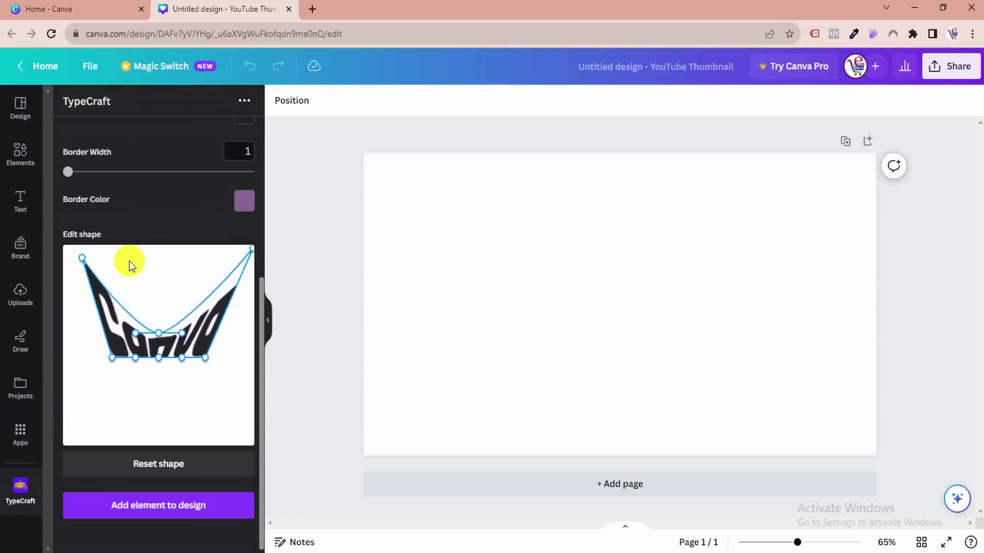
drag(82, 257, 64, 243)
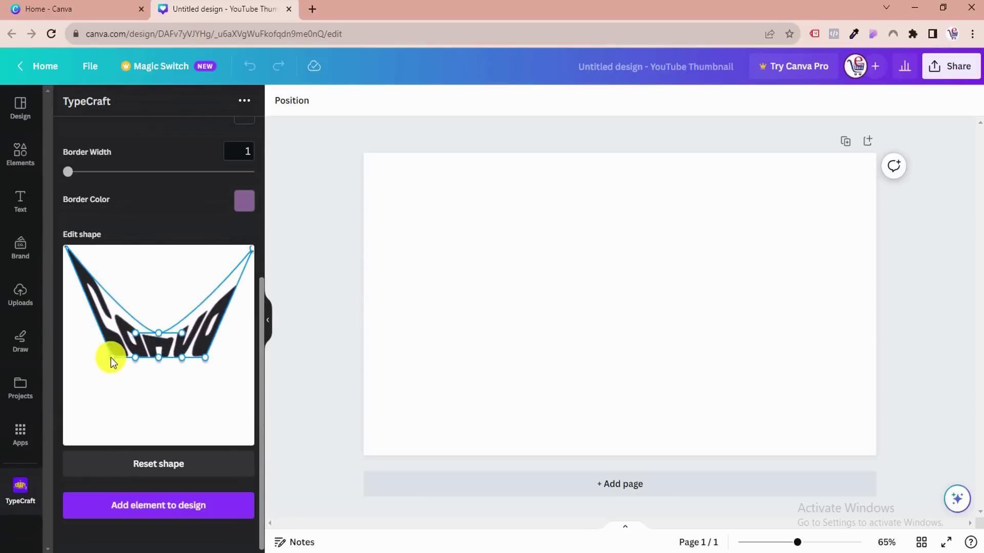
drag(110, 358, 108, 366)
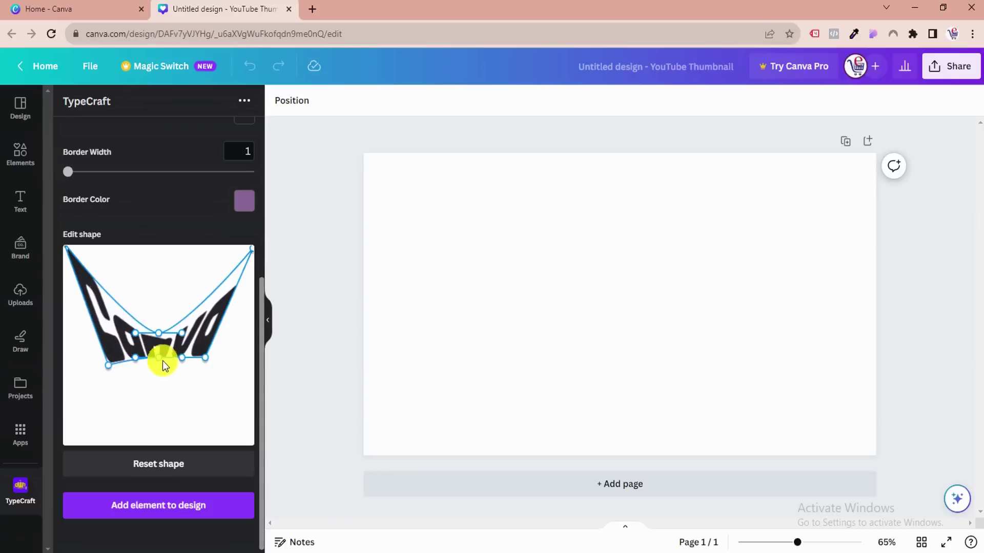
- Bend the text's lower edge downward with its midpoint and curve handles, and raise the upper edge's midpoint
drag(206, 358, 176, 442)
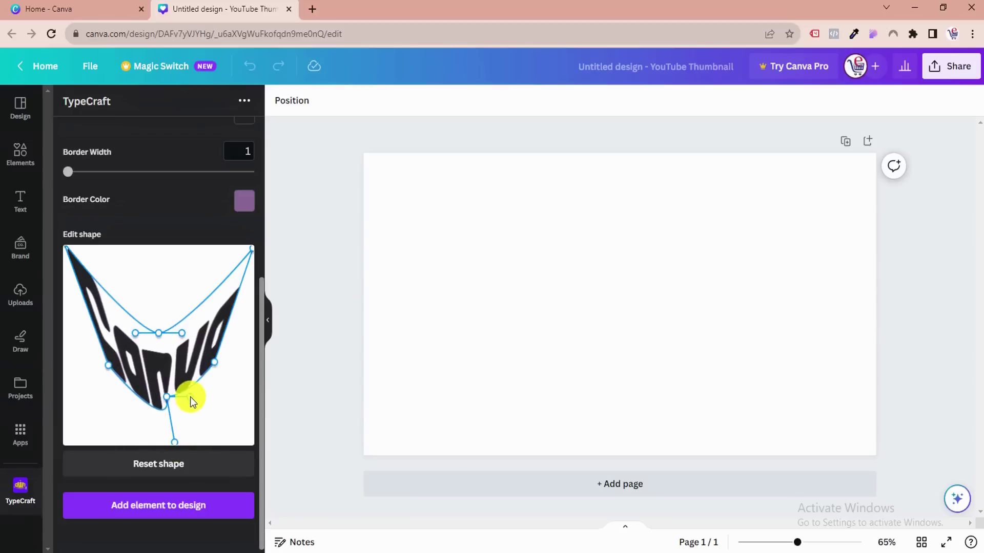
drag(190, 397, 229, 434)
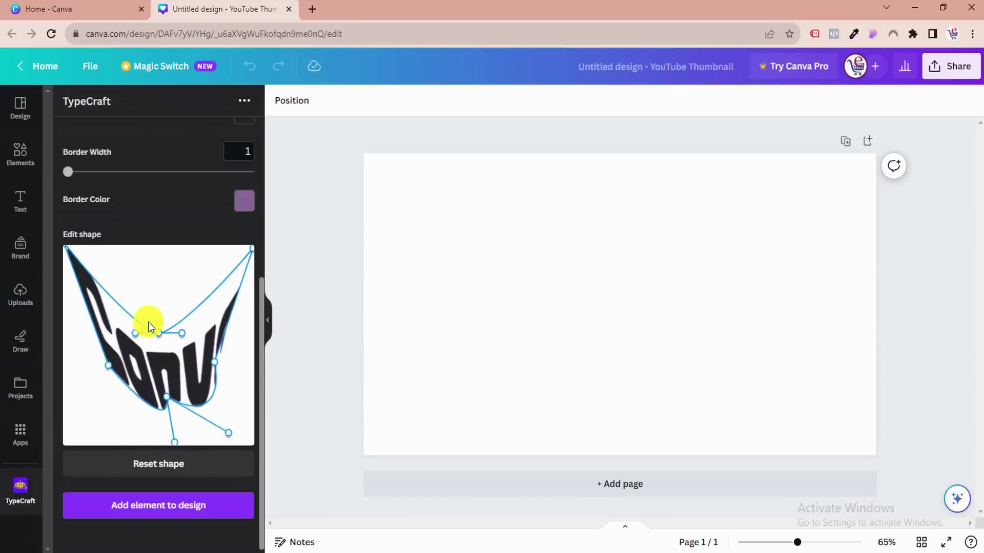
drag(159, 333, 158, 294)
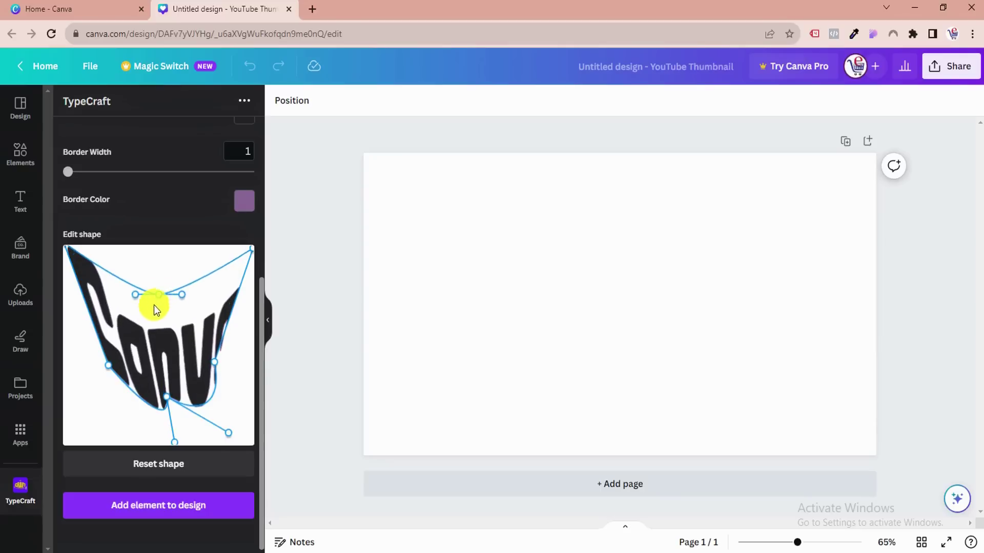
- Add the warped Canva text to the thumbnail page and enlarge it to fill most of the page height
click(164, 509)
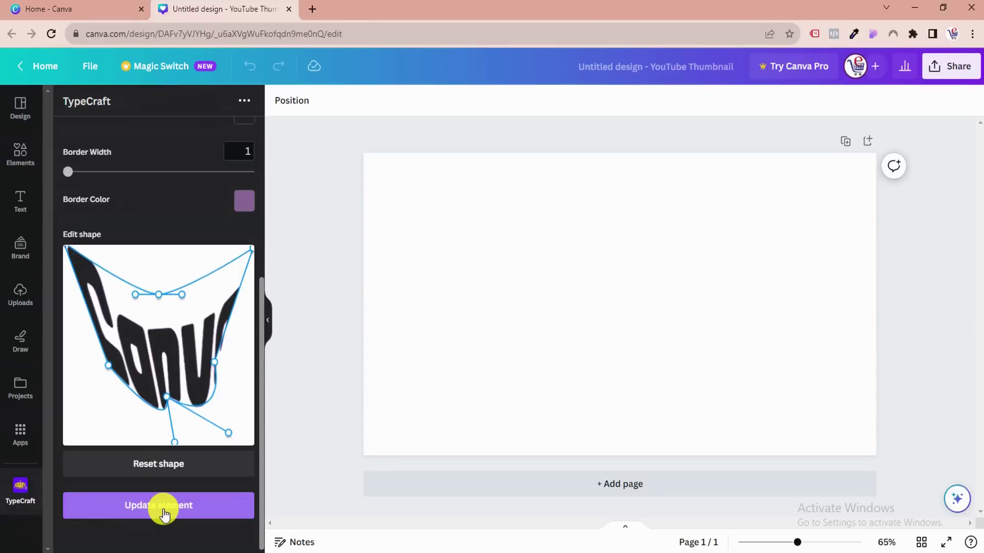
drag(557, 366, 475, 436)
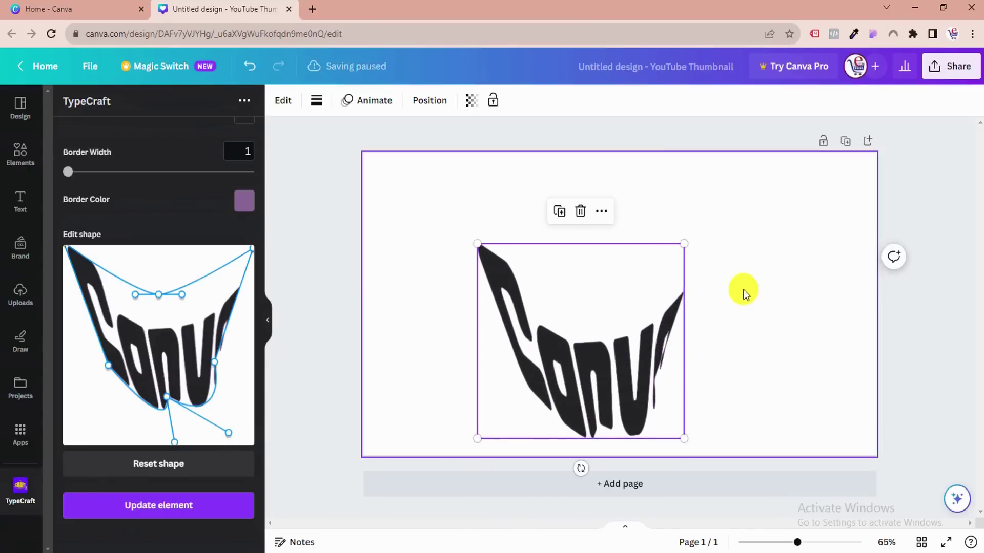
drag(684, 244, 748, 183)
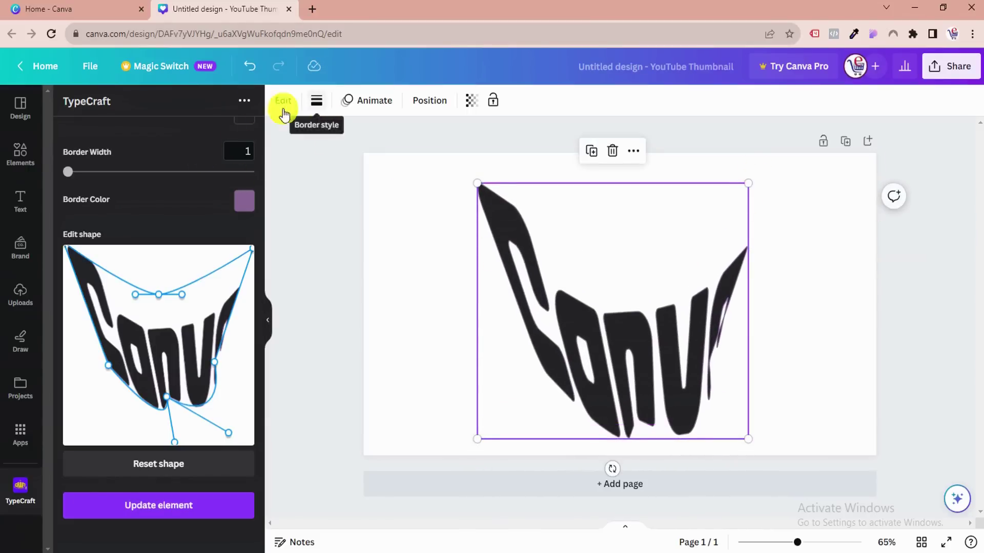
- Reopen the placed Canva text for editing in TypeCraft and reset its shape
click(366, 266)
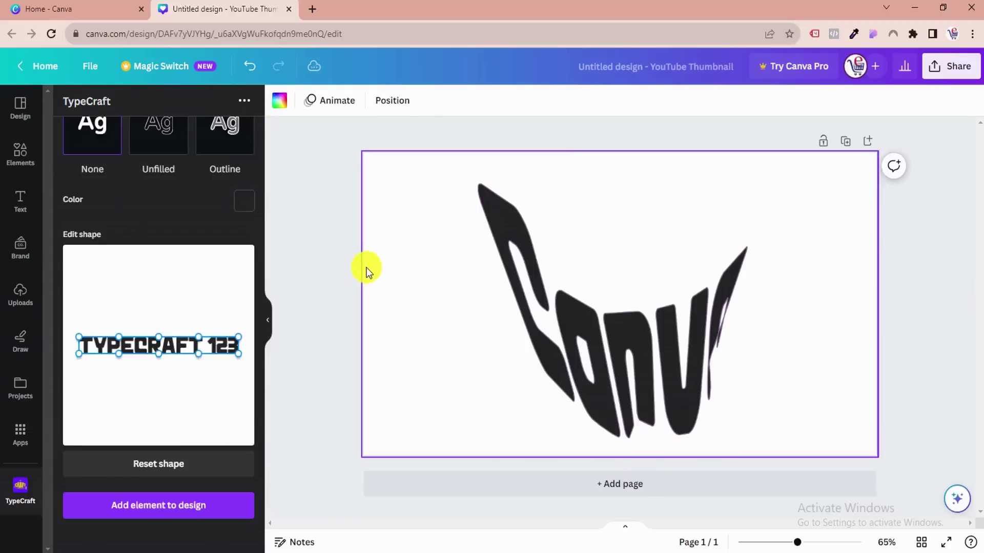
click(21, 163)
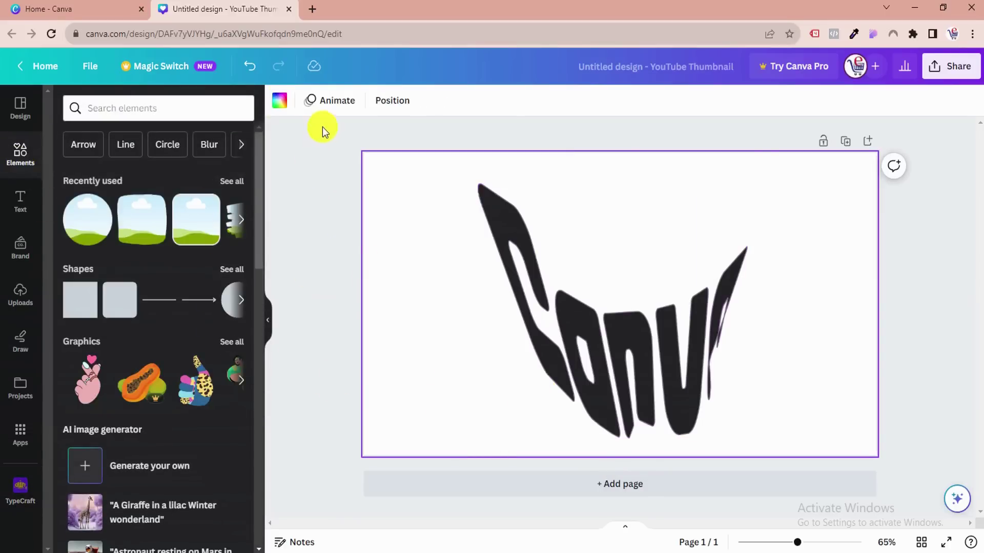
click(503, 290)
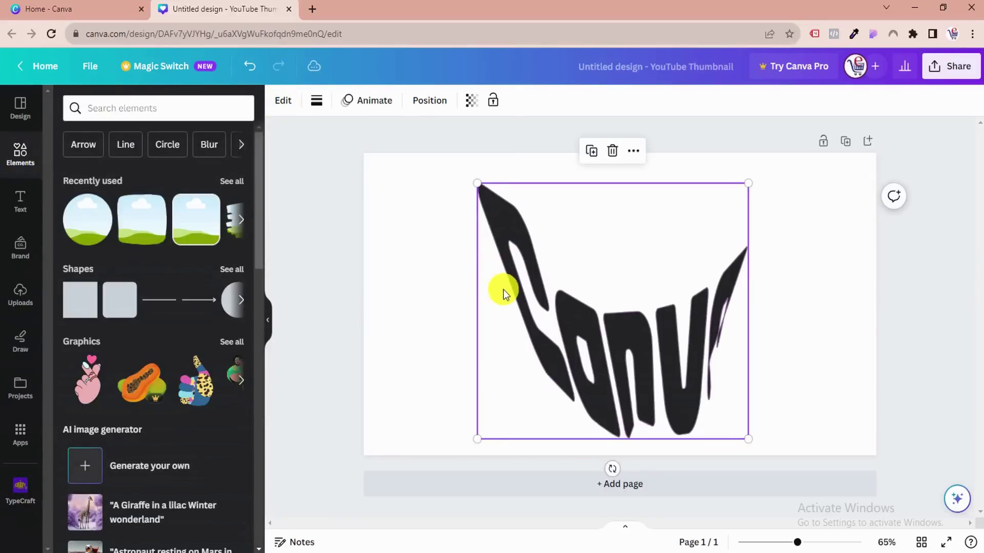
click(284, 105)
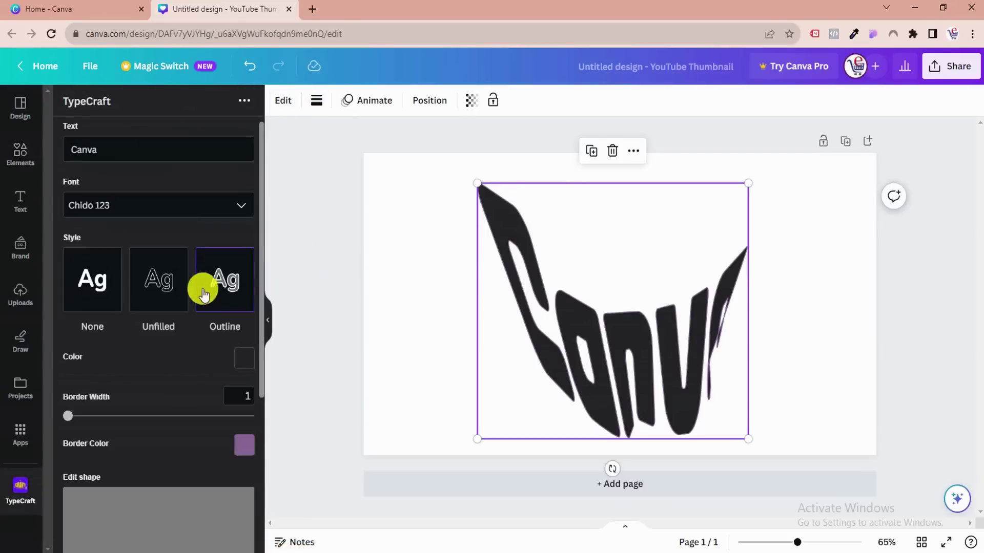
scroll(179, 330, down, 4)
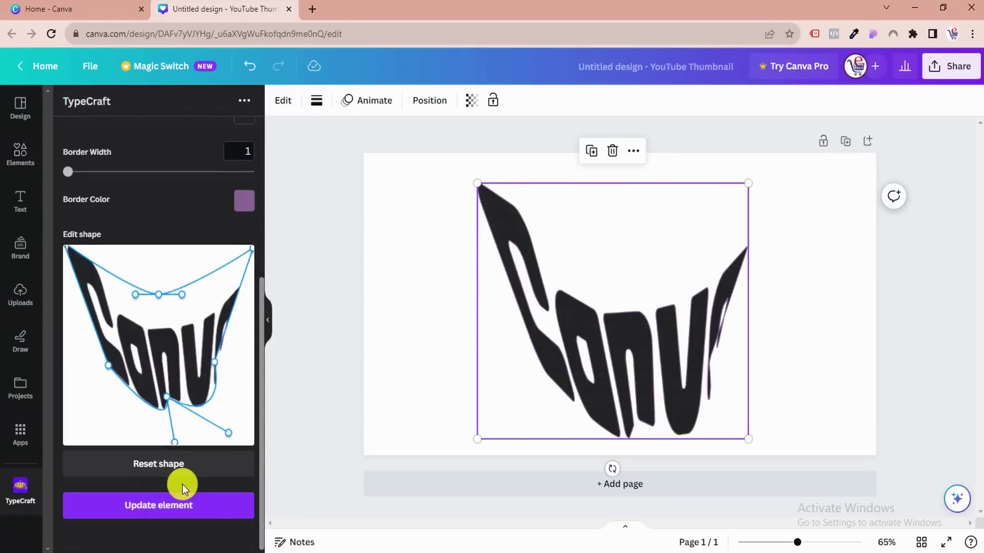
click(184, 472)
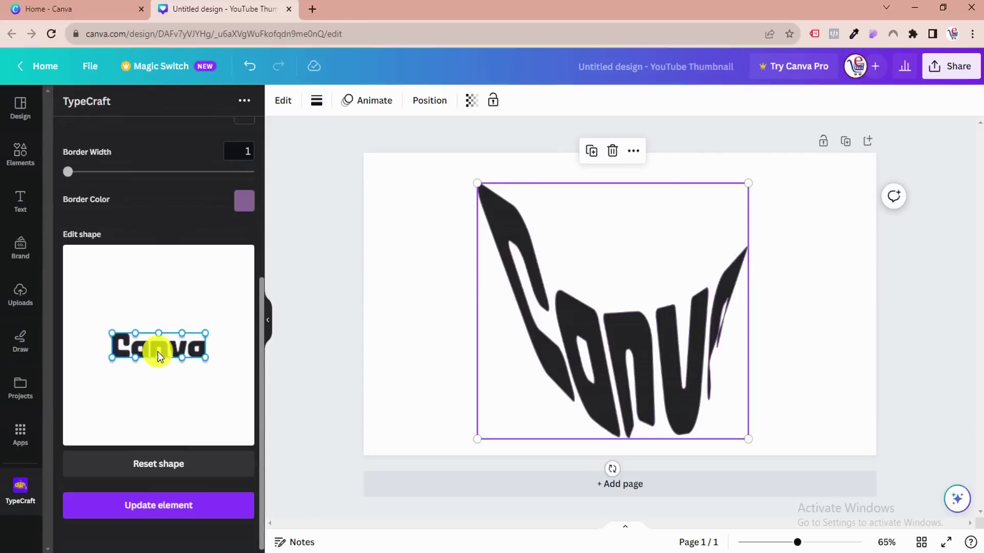
- Replace the element's text with the person's name in capital letters
scroll(162, 348, up, 5)
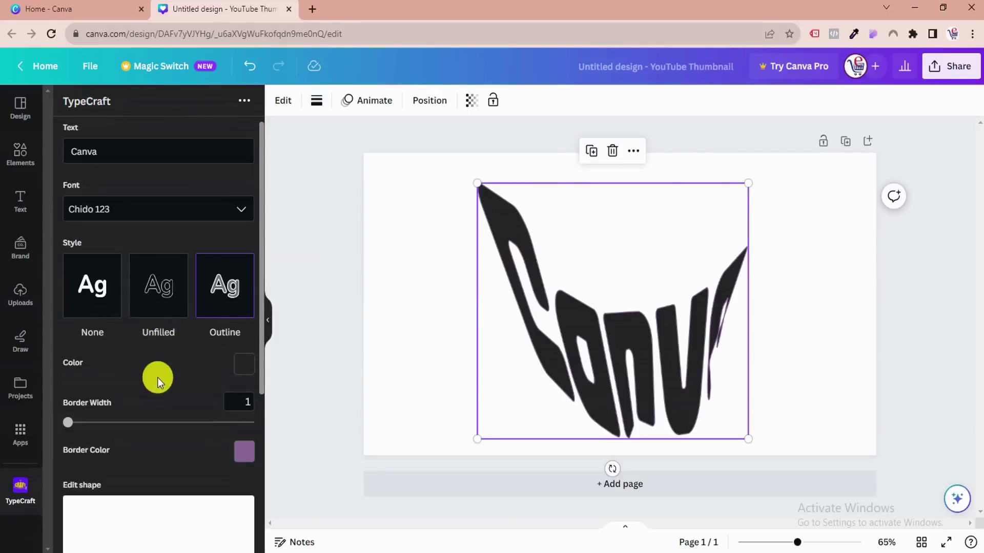
scroll(150, 372, down, 5)
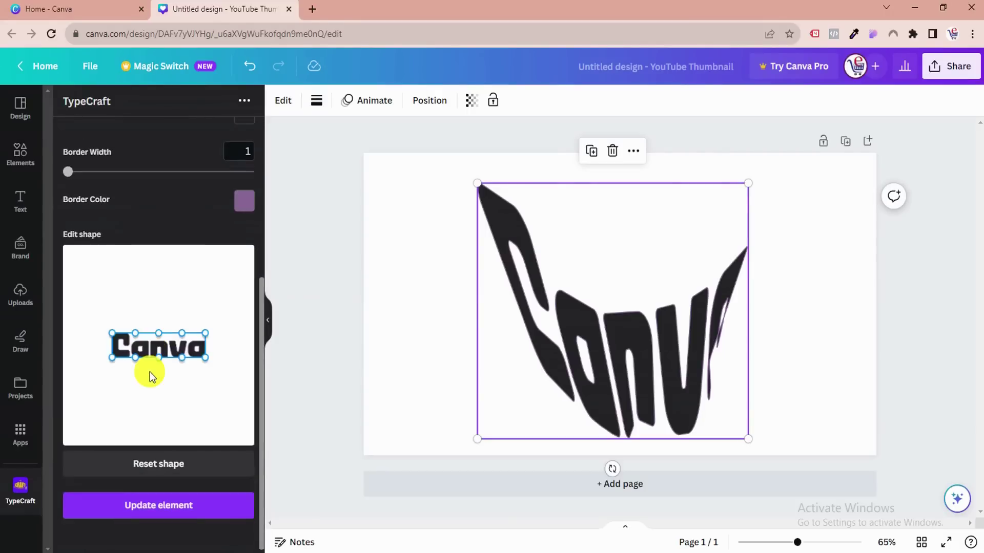
scroll(150, 372, up, 5)
double_click(128, 151)
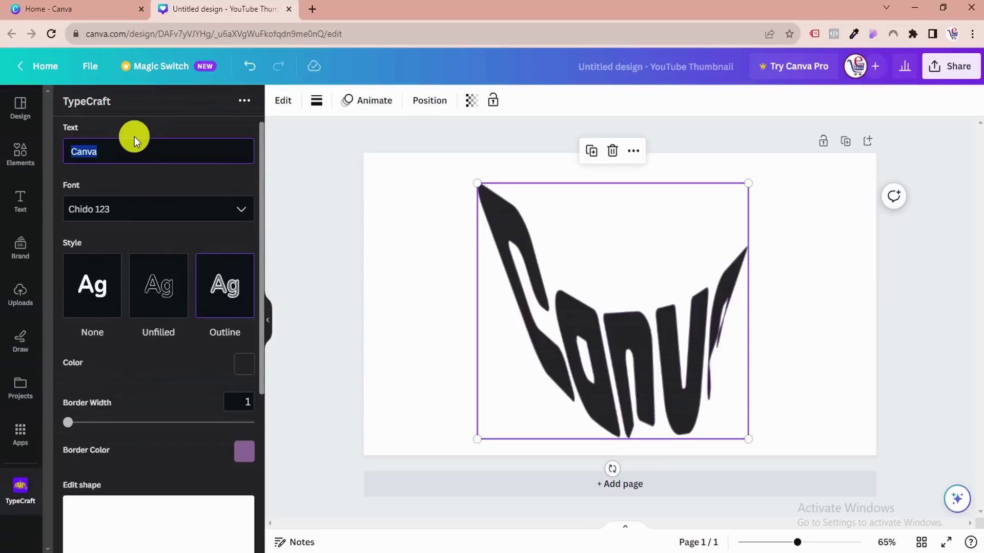
text(H)
key(BackSpace)
text(ASLAM)
scroll(139, 232, down, 5)
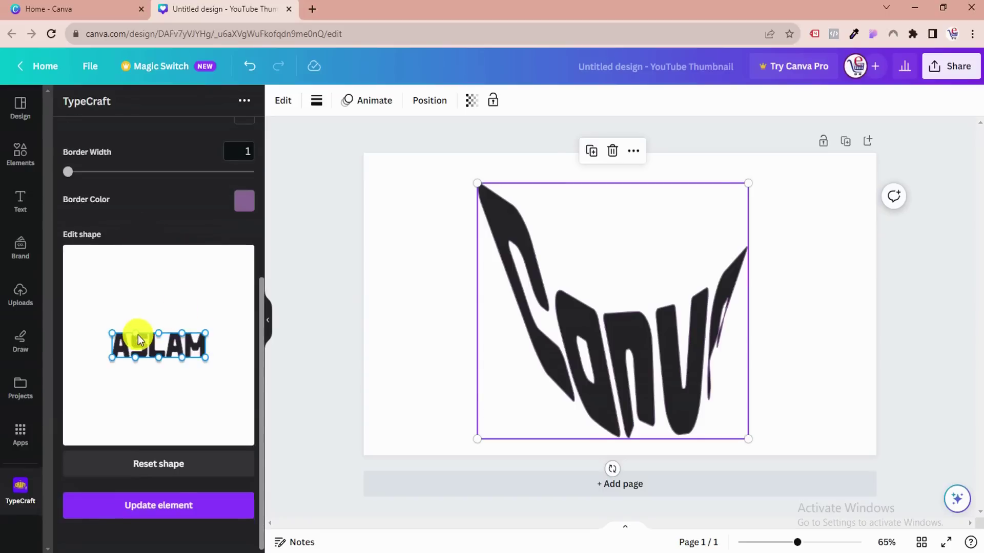
drag(136, 333, 142, 267)
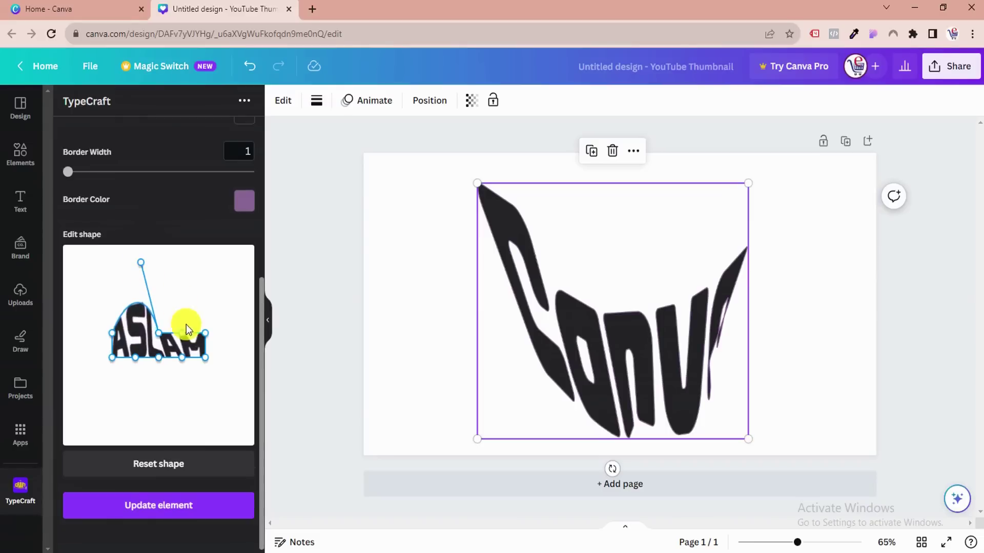
drag(183, 331, 196, 264)
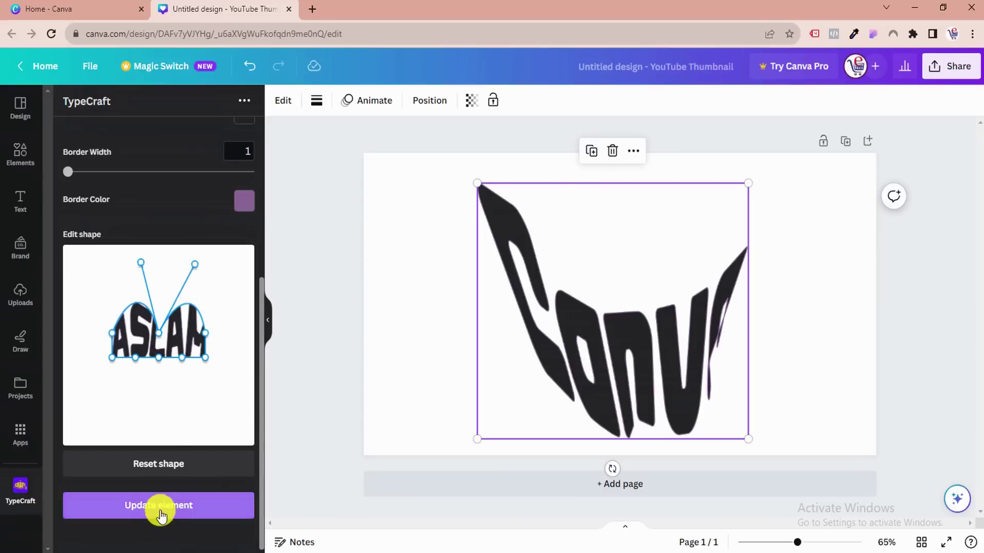
click(167, 462)
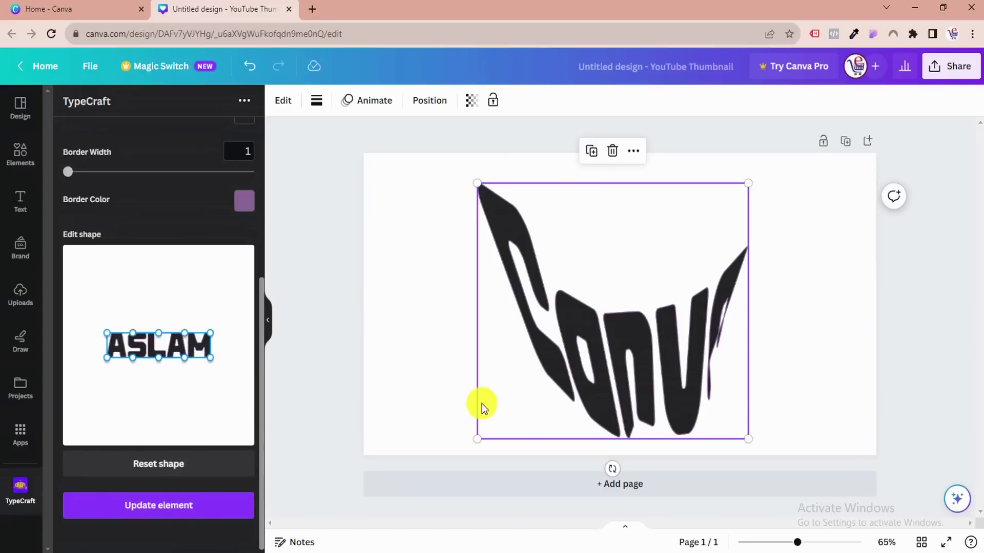
- Raise both curve handles of the name text's upper edge into two humps and update the placed element
drag(132, 332, 115, 266)
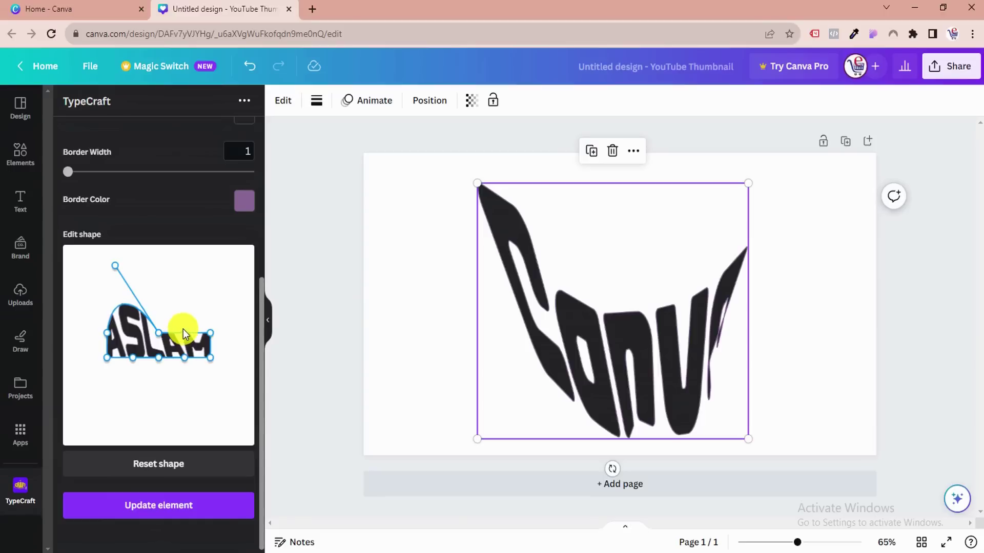
drag(183, 331, 203, 268)
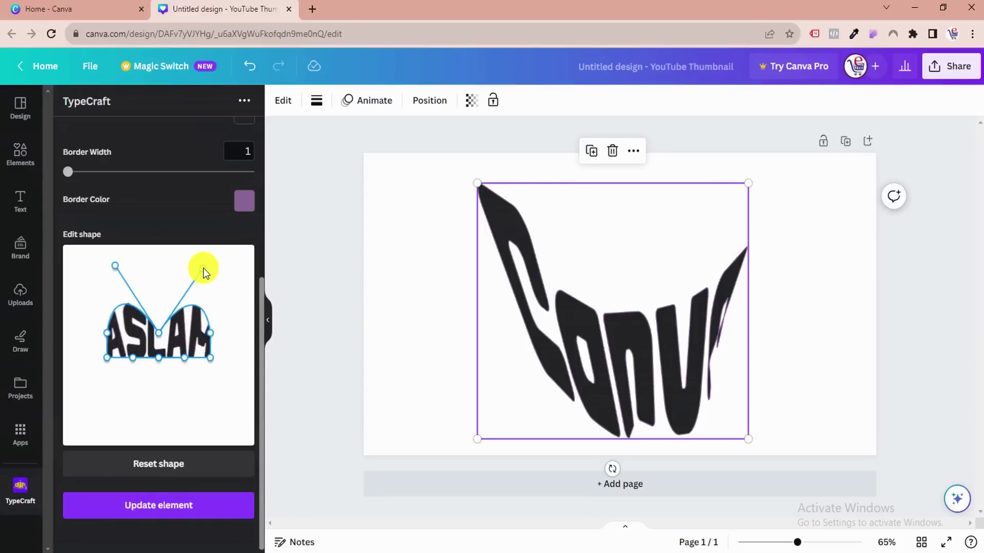
click(171, 513)
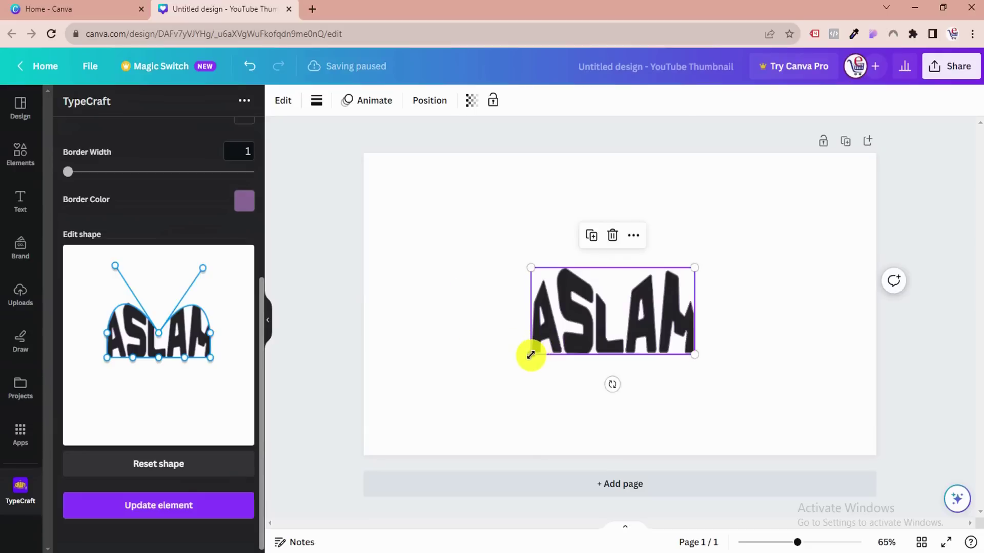
- Move the reshaped name text to the page's upper-left corner and enlarge it across most of the page
drag(531, 355, 459, 409)
drag(567, 351, 487, 252)
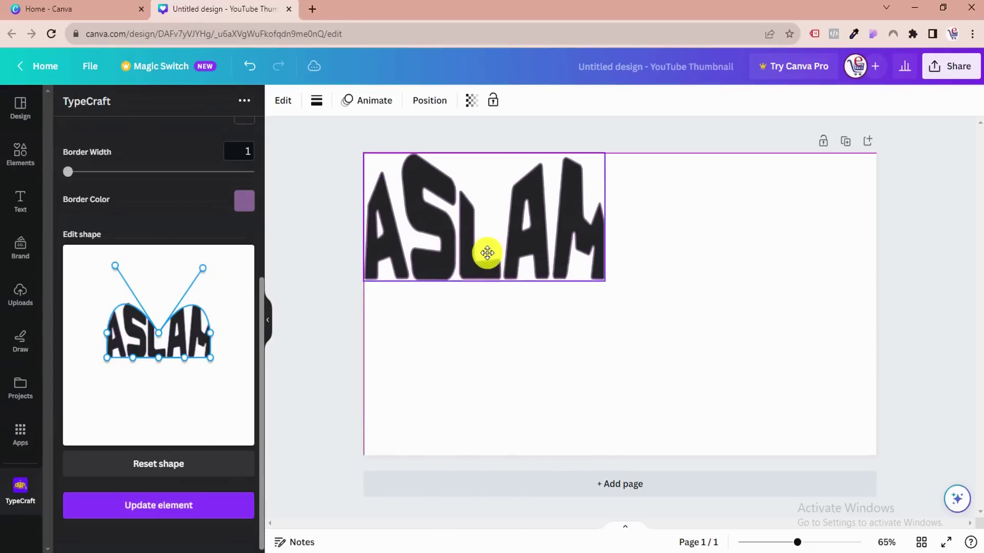
drag(605, 280, 813, 389)
- Delete the enlarged name text element from the thumbnail page
click(838, 381)
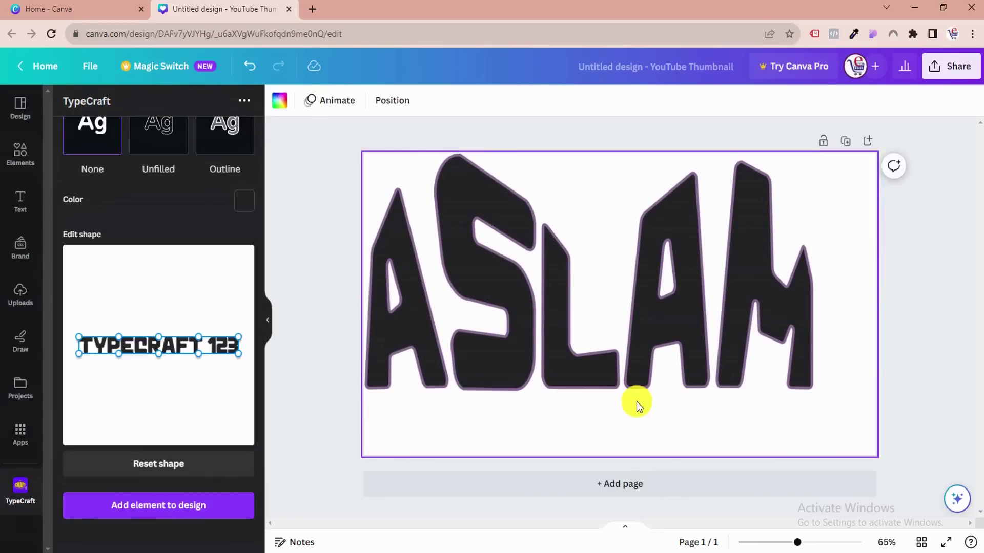
click(626, 378)
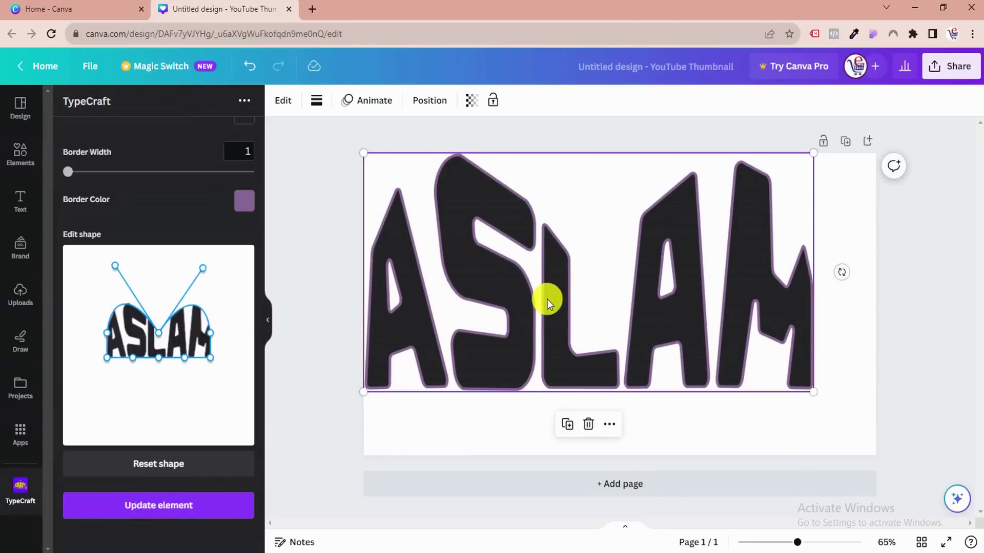
click(587, 425)
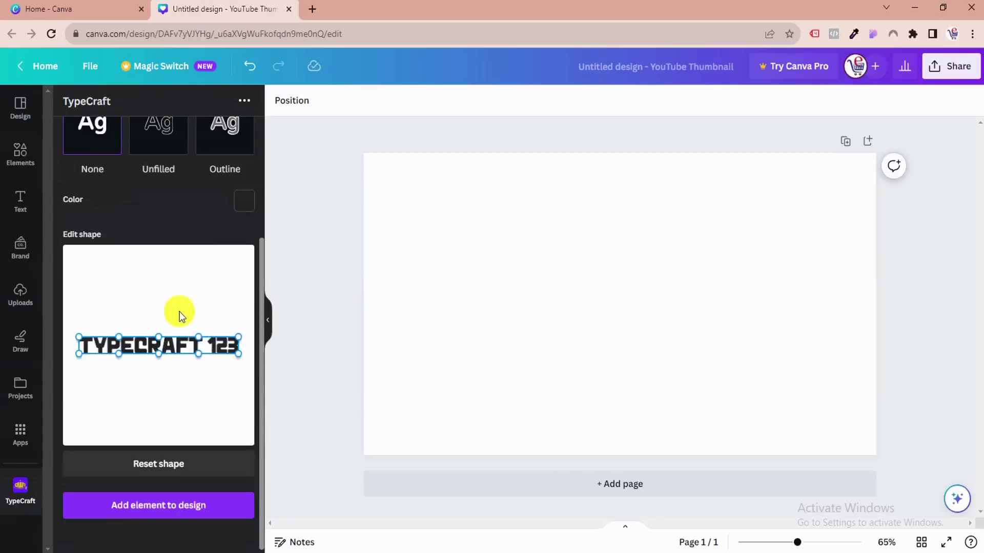
- Replace the default TypeCraft text with CANVA TUTORIAL
scroll(179, 311, up, 3)
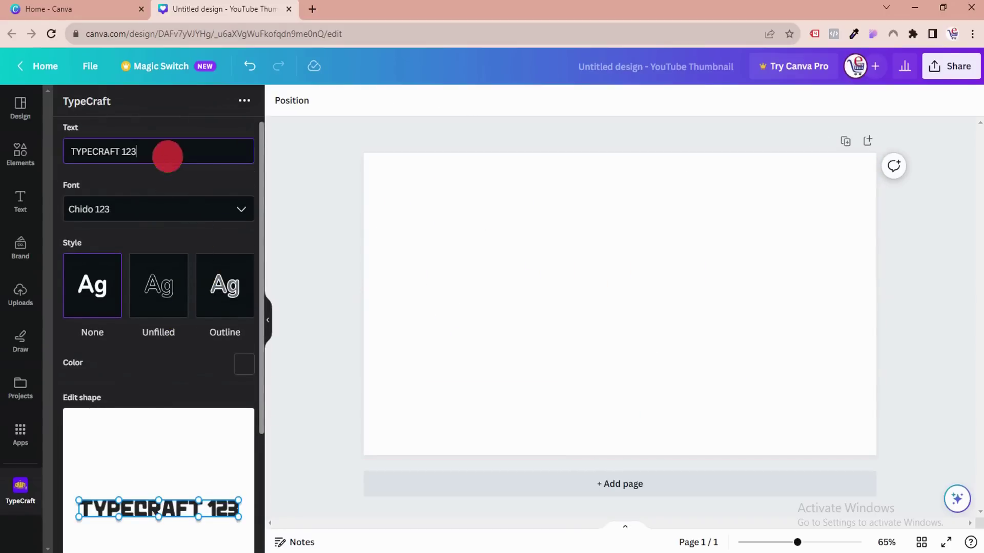
double_click(167, 156)
triple_click(167, 156)
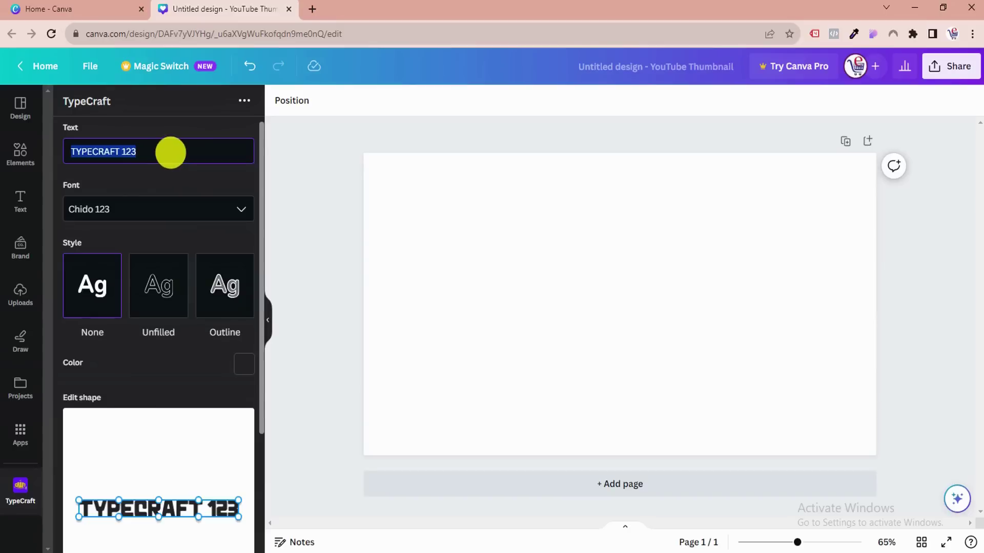
text(CANVA)
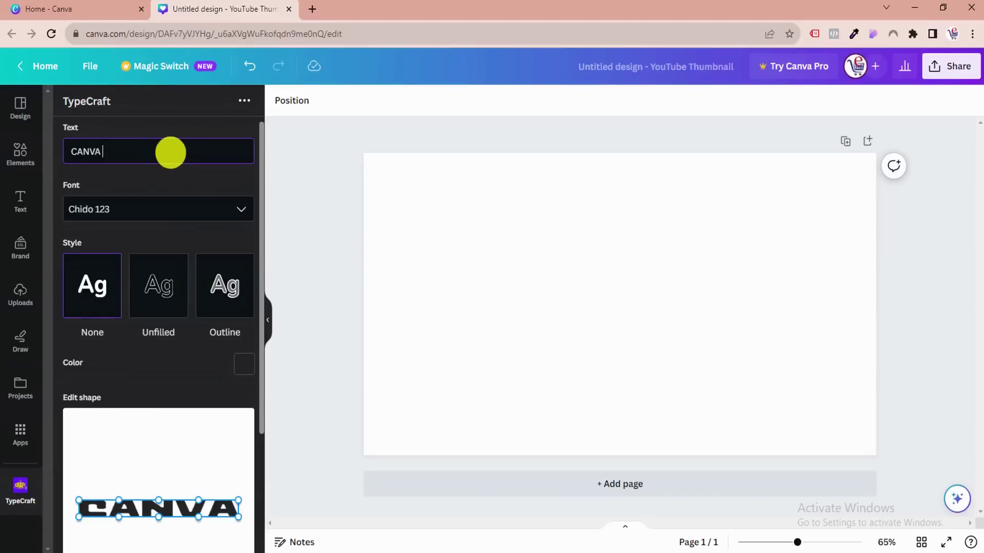
text( TUTO)
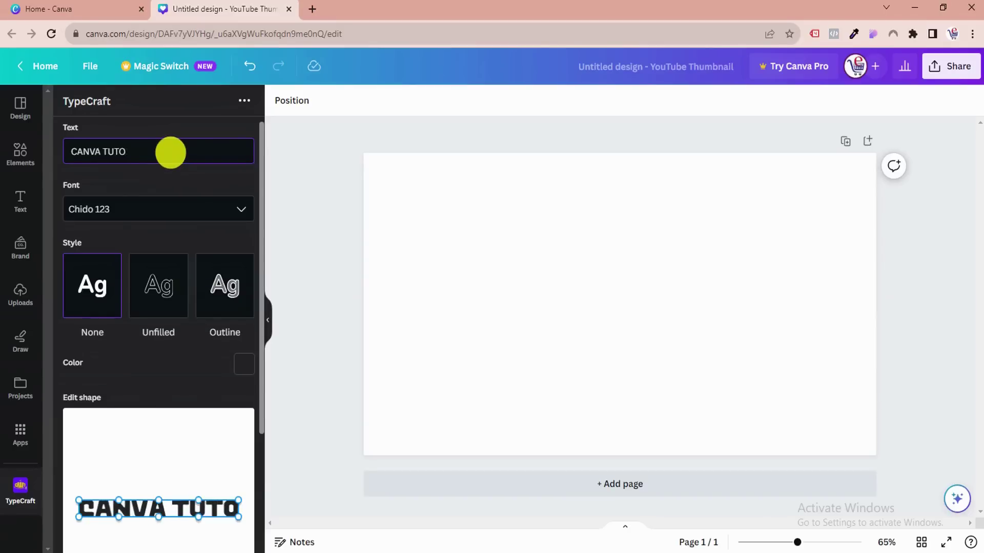
text(RIA)
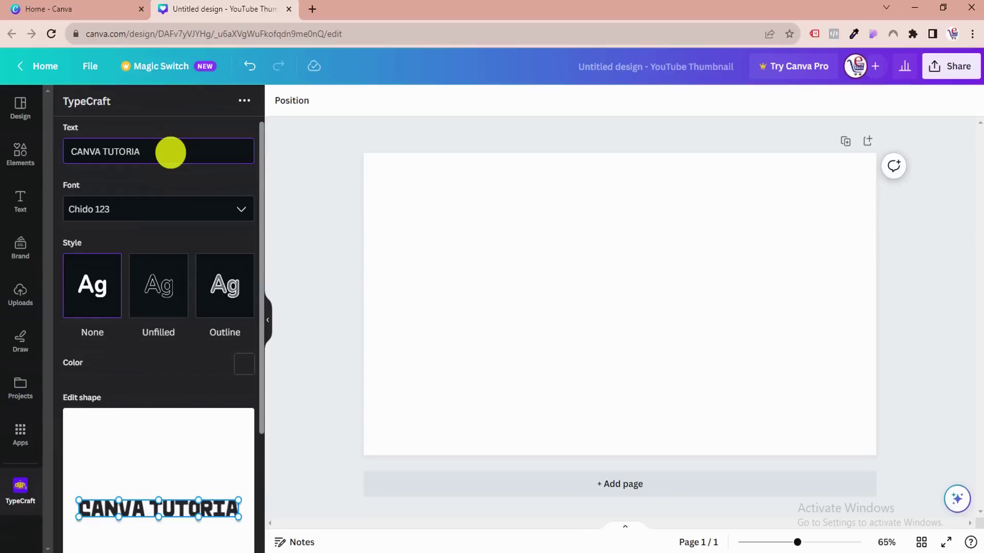
text(L)
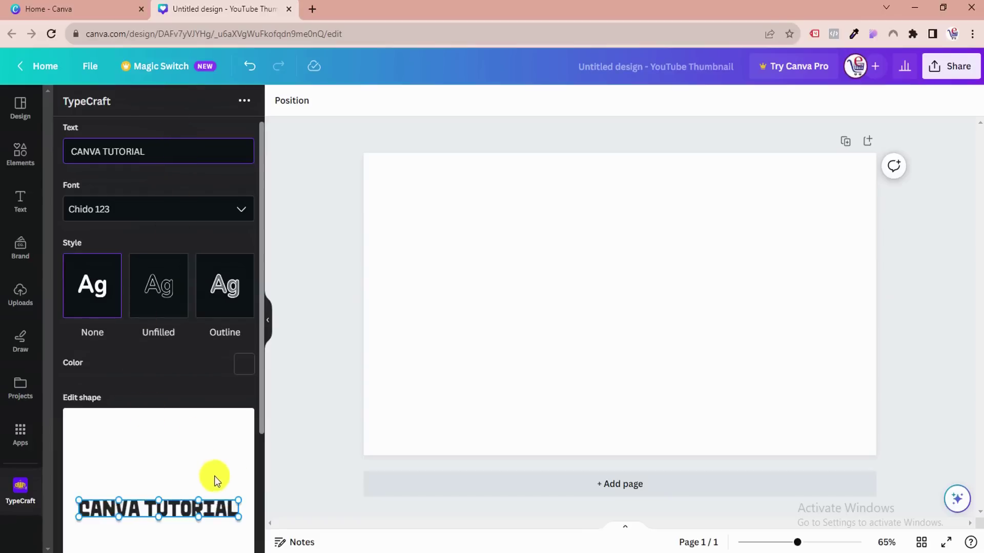
- Pull the text's two upper corners up and out to the preview's corners, and raise the upper edge's midpoint slightly
drag(81, 499, 63, 410)
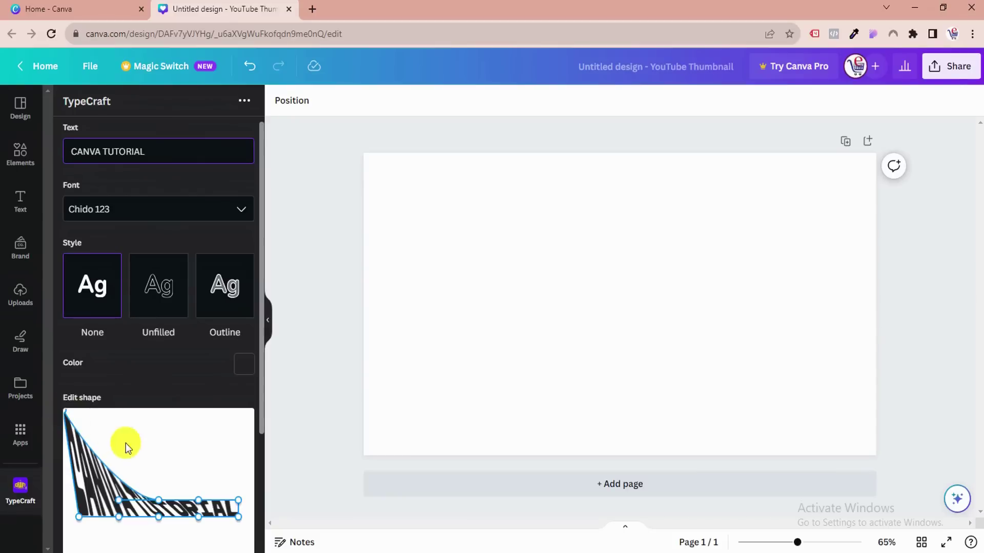
drag(237, 499, 254, 412)
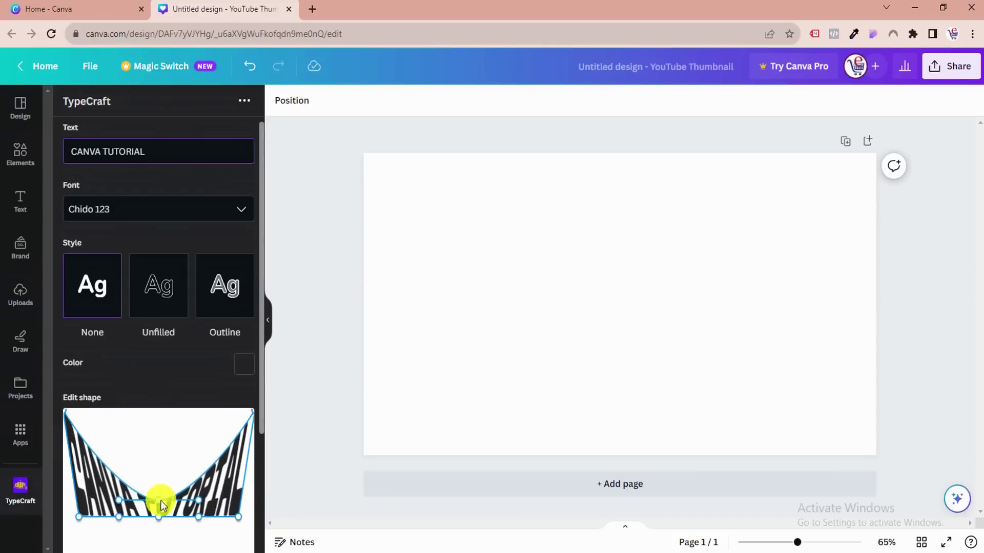
drag(159, 500, 159, 468)
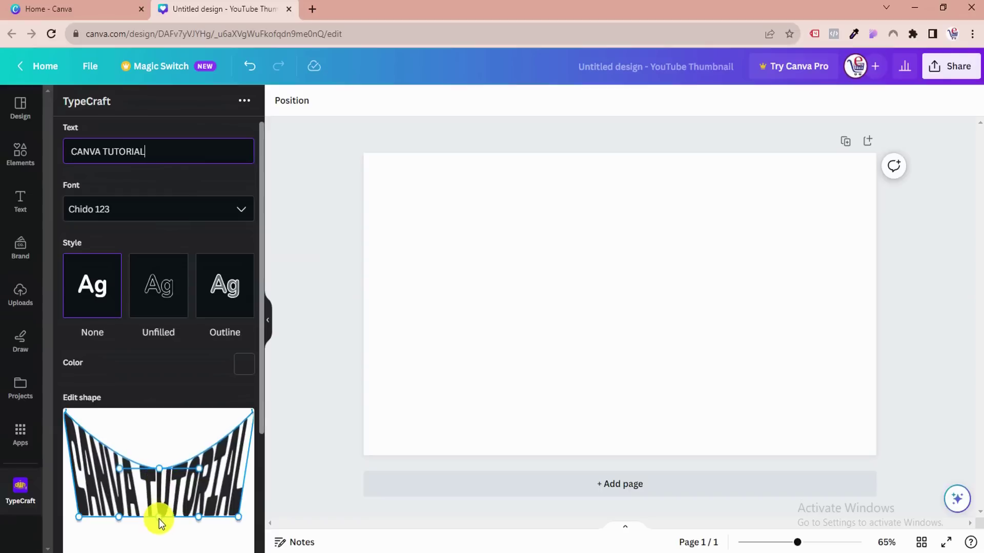
- Bend the text's lower edge downward with its midpoint and curve handles, and pull both lower corners slightly inward and down
drag(158, 522, 116, 549)
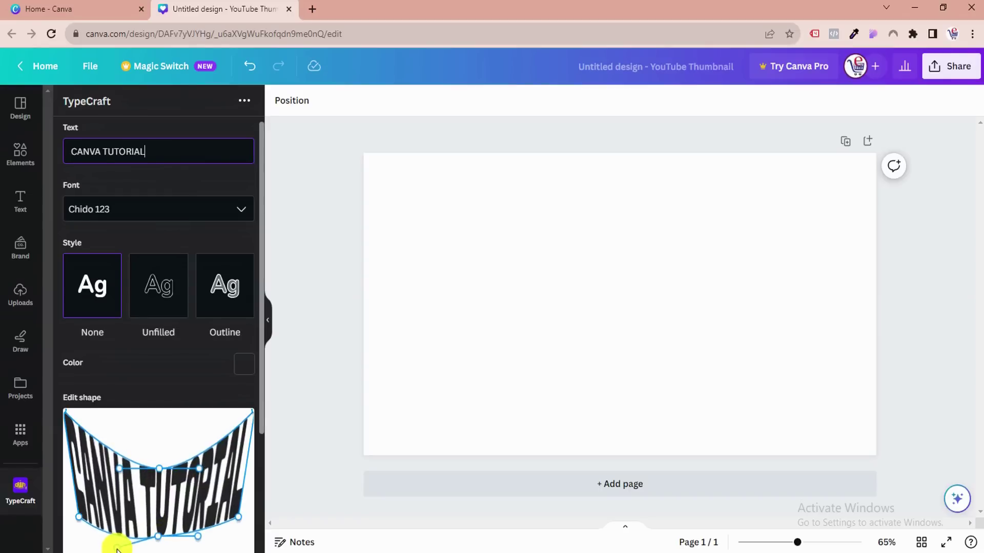
drag(201, 544, 207, 543)
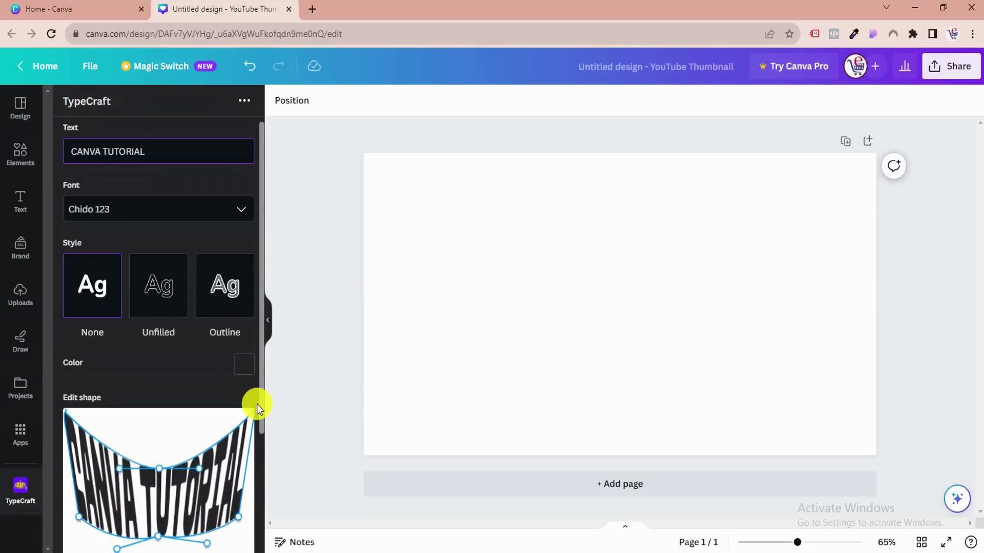
scroll(262, 420, down, 2)
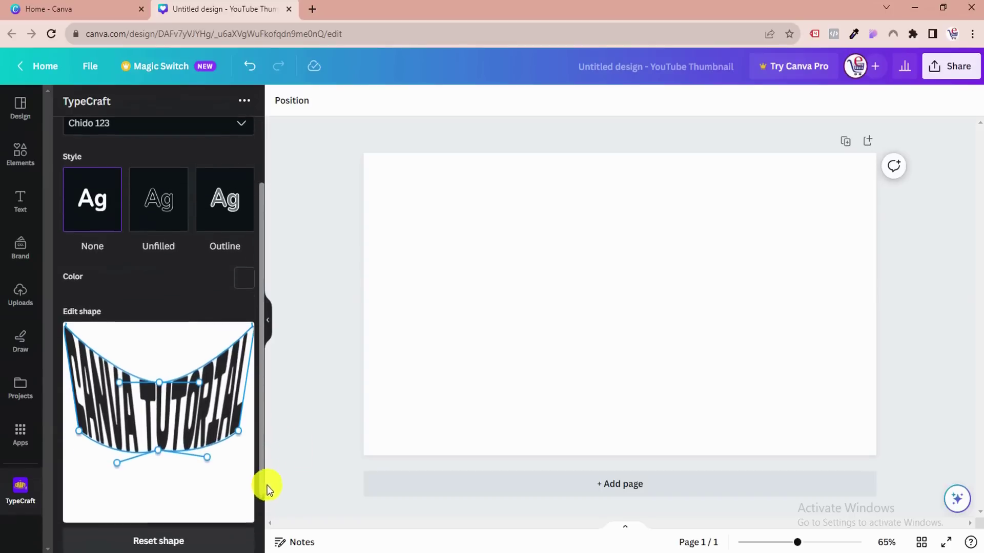
mouse_move(65, 293)
mouse_down()
mouse_move(74, 292)
mouse_move(59, 291)
mouse_up()
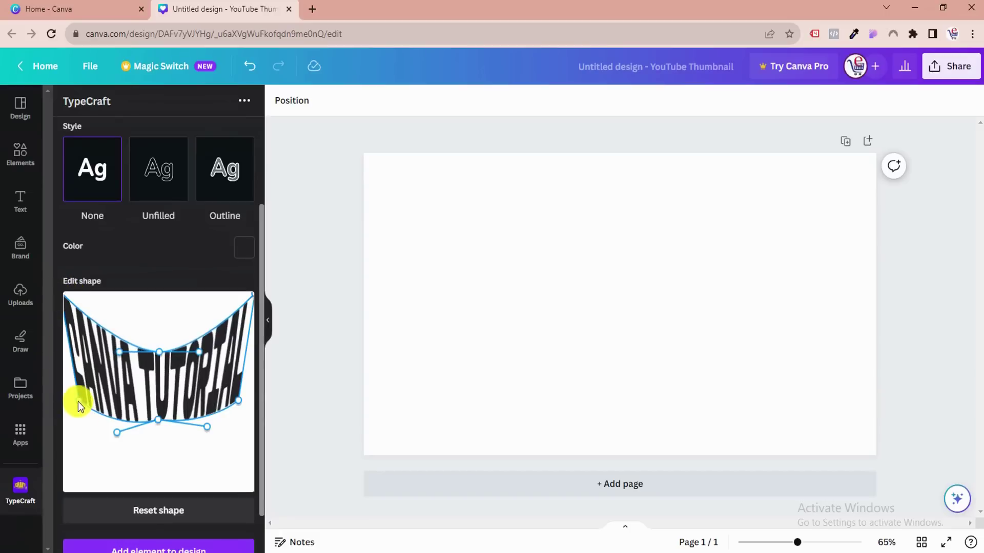
drag(78, 401, 84, 405)
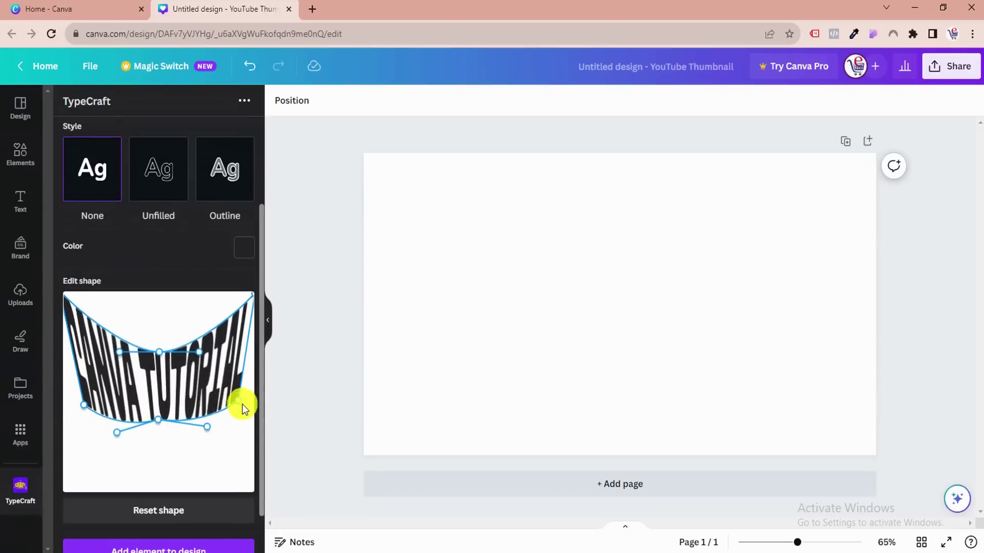
drag(240, 402, 234, 409)
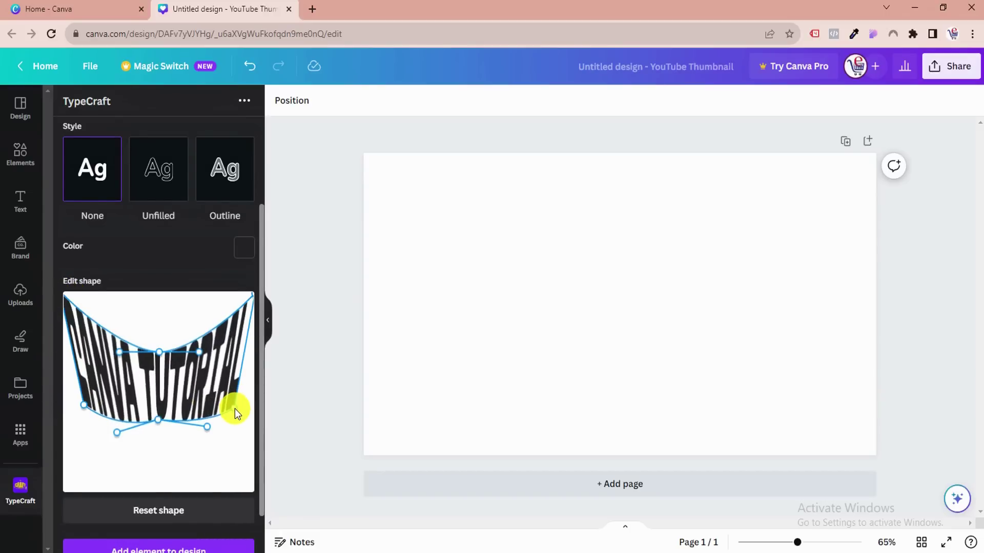
- Add the warped CANVA TUTORIAL text to the page, enlarge it up to the top edge, and centre it horizontally
scroll(189, 486, down, 1)
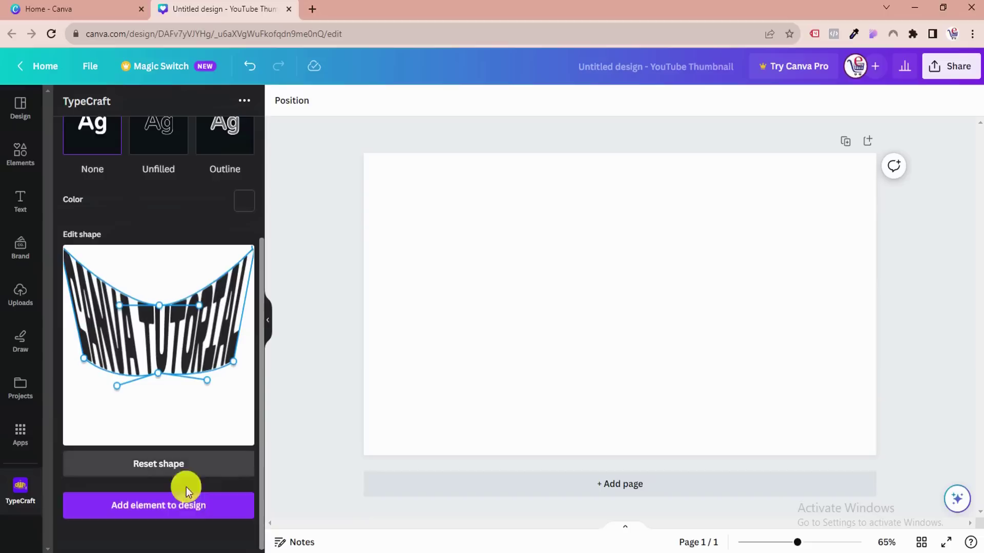
click(176, 518)
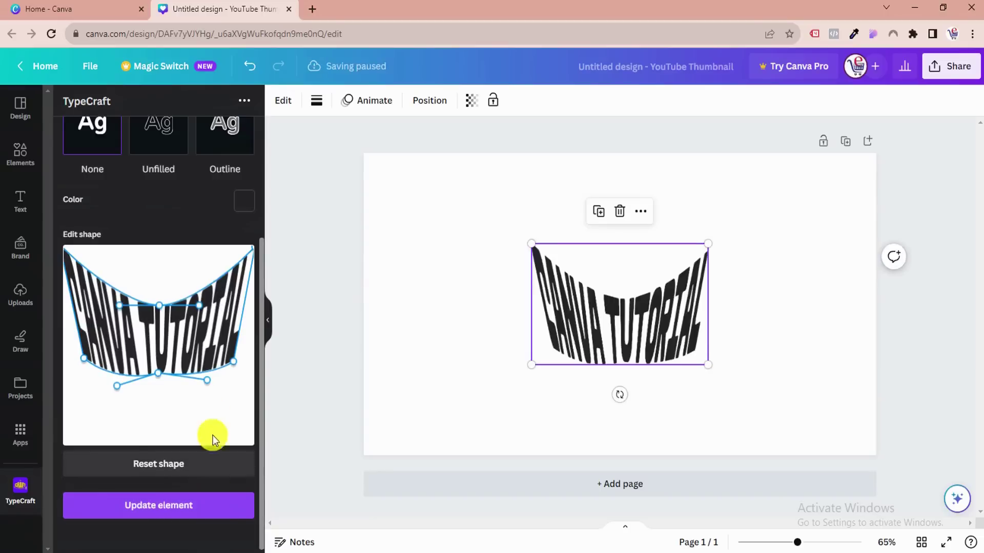
drag(532, 244, 370, 189)
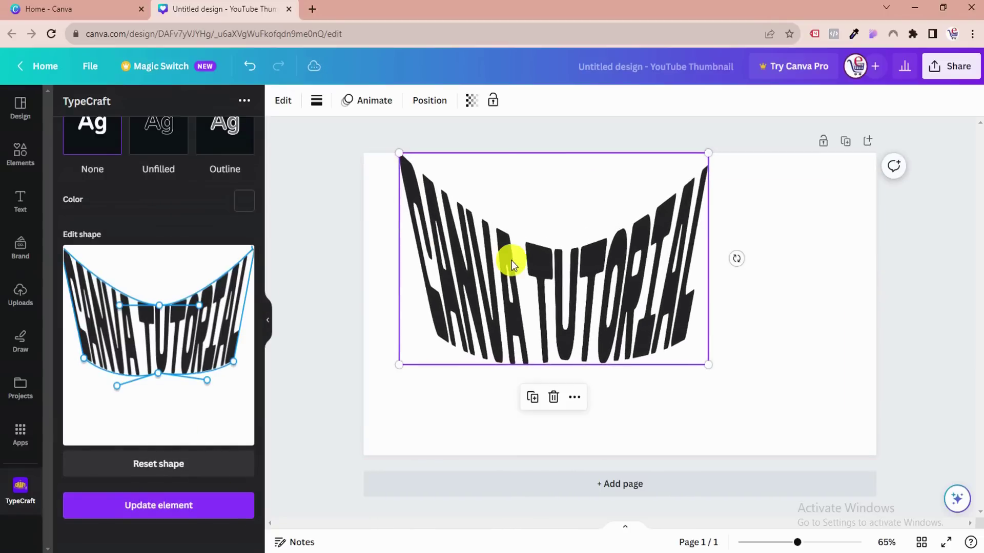
drag(515, 282, 573, 285)
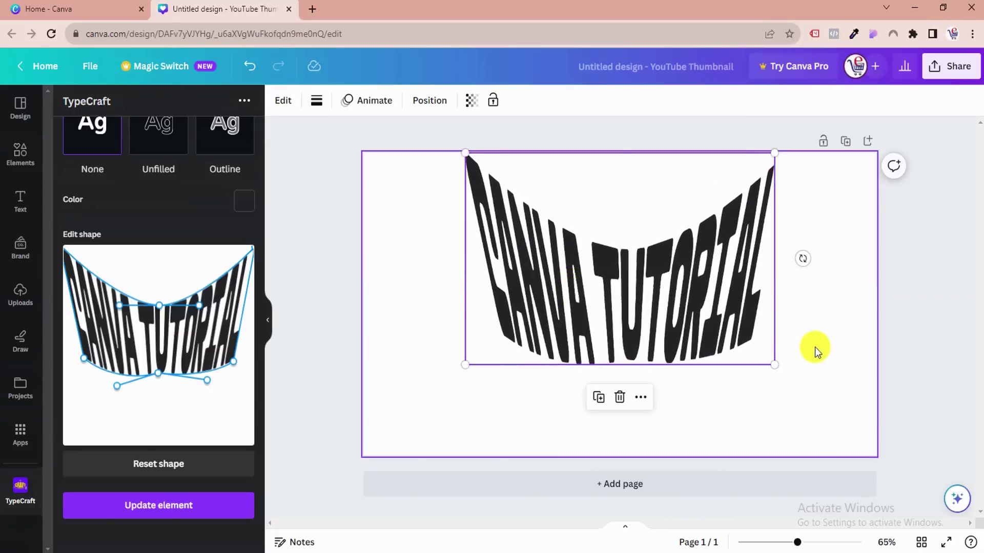
- Apply the Wipe animation to the CANVA TUTORIAL text, set to play on enter
click(359, 104)
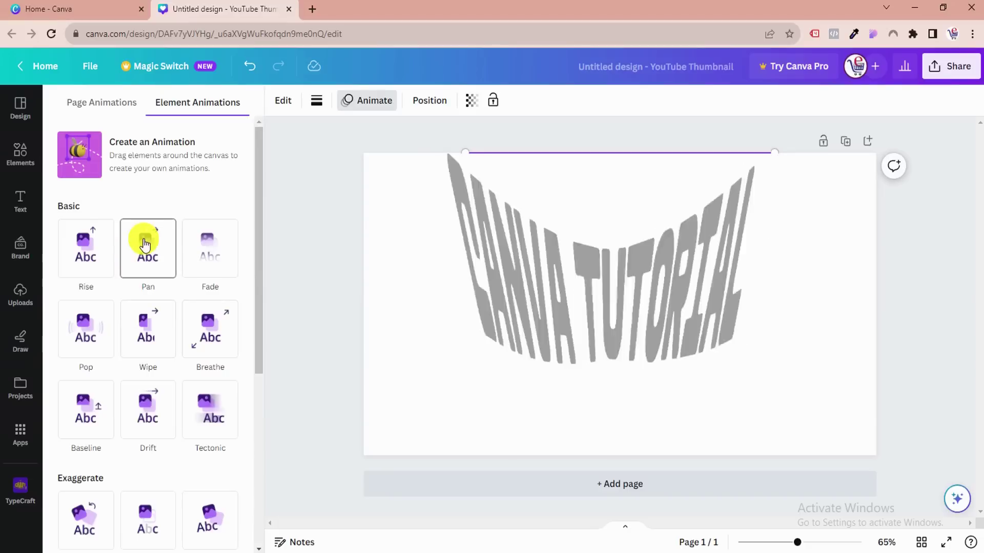
click(149, 350)
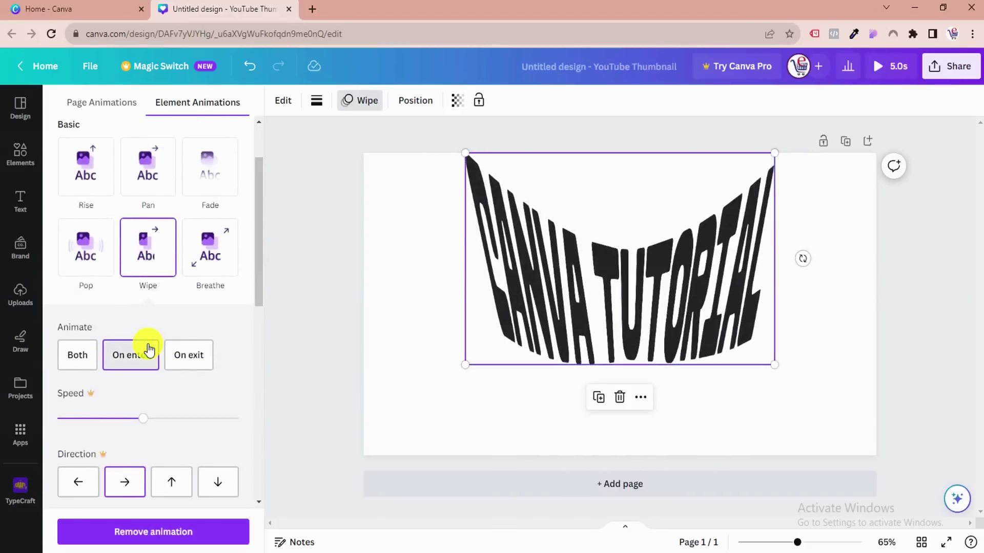
click(149, 350)
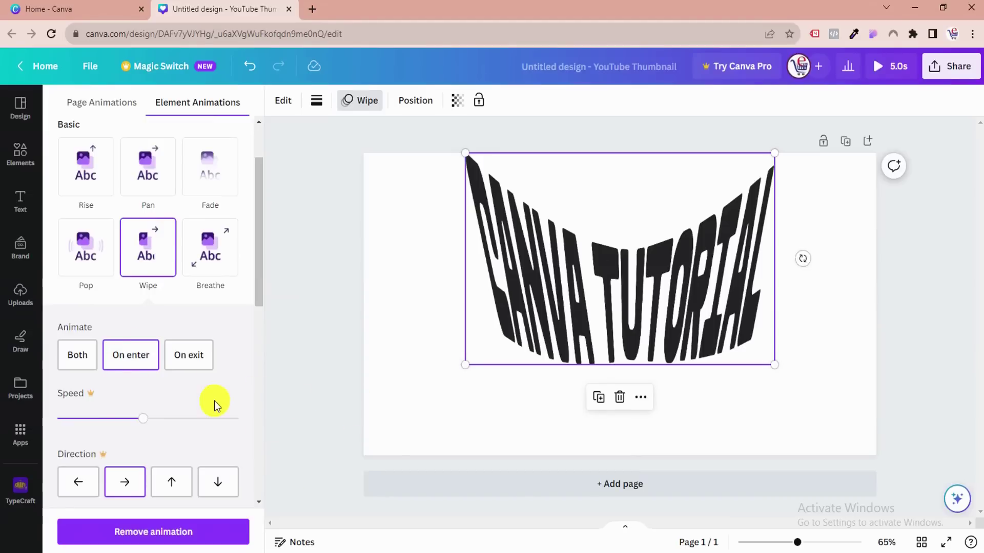
click(283, 100)
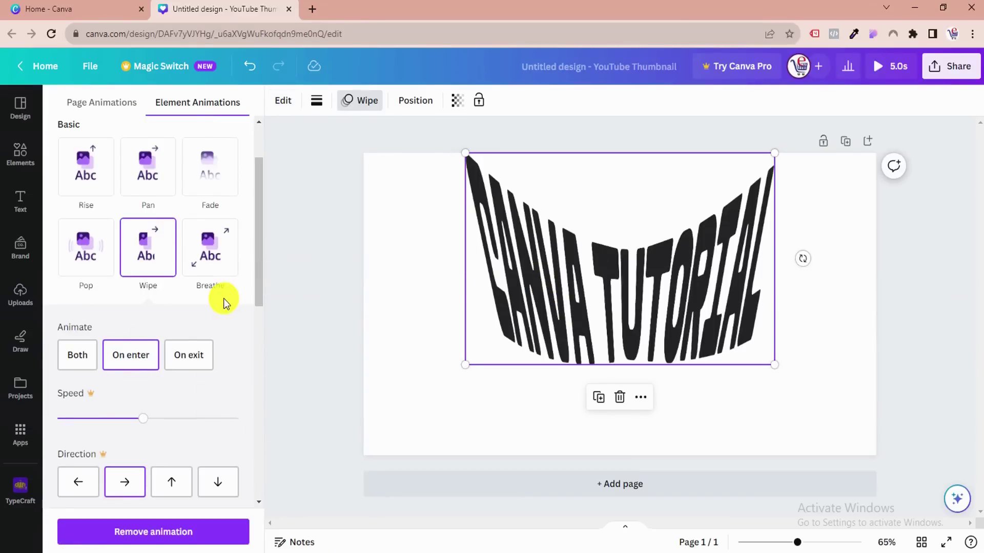
scroll(224, 299, down, 5)
scroll(223, 298, down, 3)
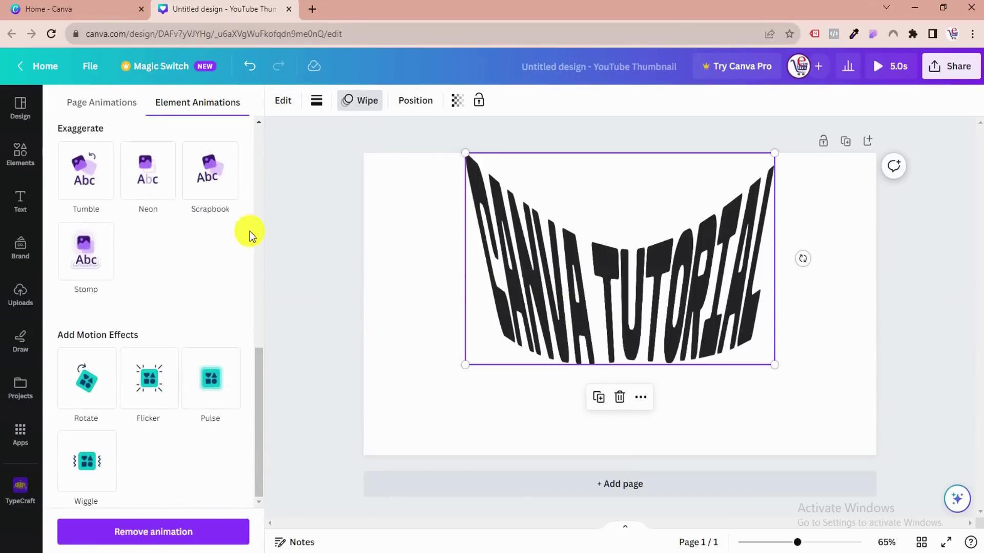
click(284, 103)
click(149, 380)
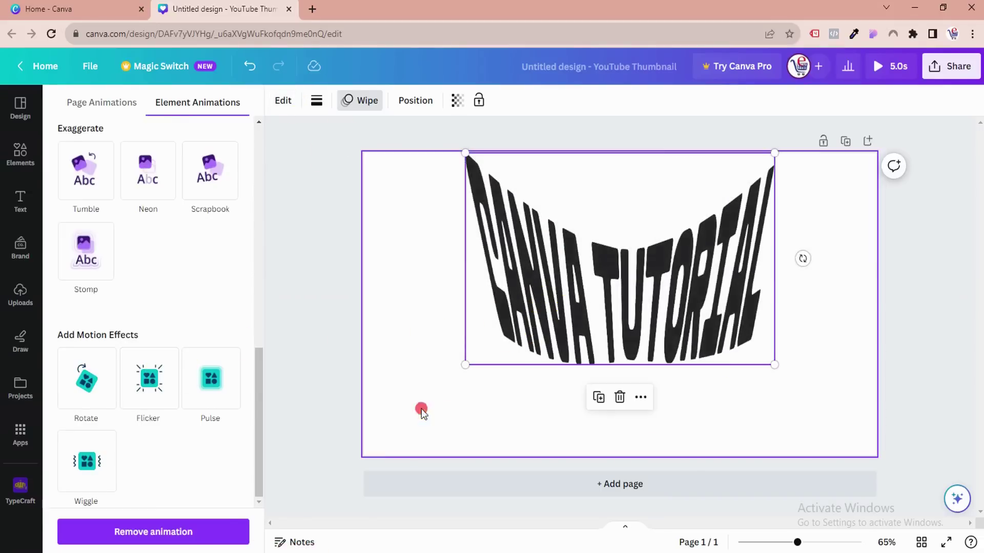
- Reopen the CANVA TUTORIAL text in TypeCraft, stretch its upper-right corner slightly outward, and update the placed element
click(515, 340)
scroll(190, 340, down, 3)
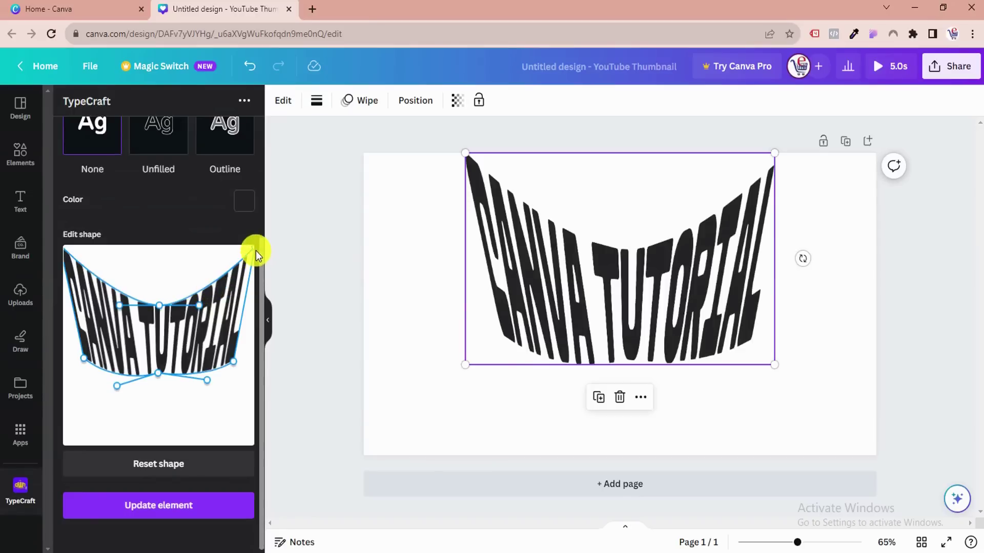
drag(252, 248, 263, 239)
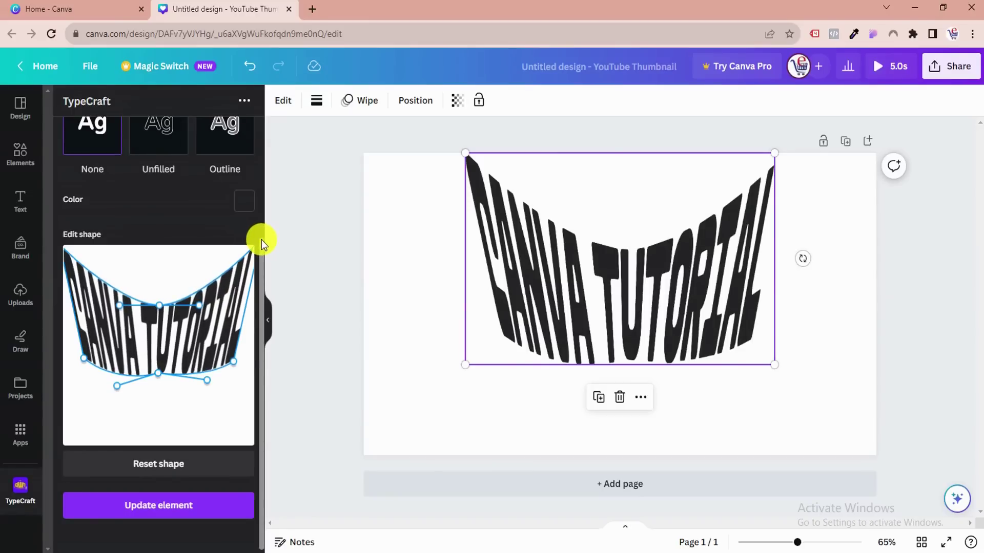
click(173, 506)
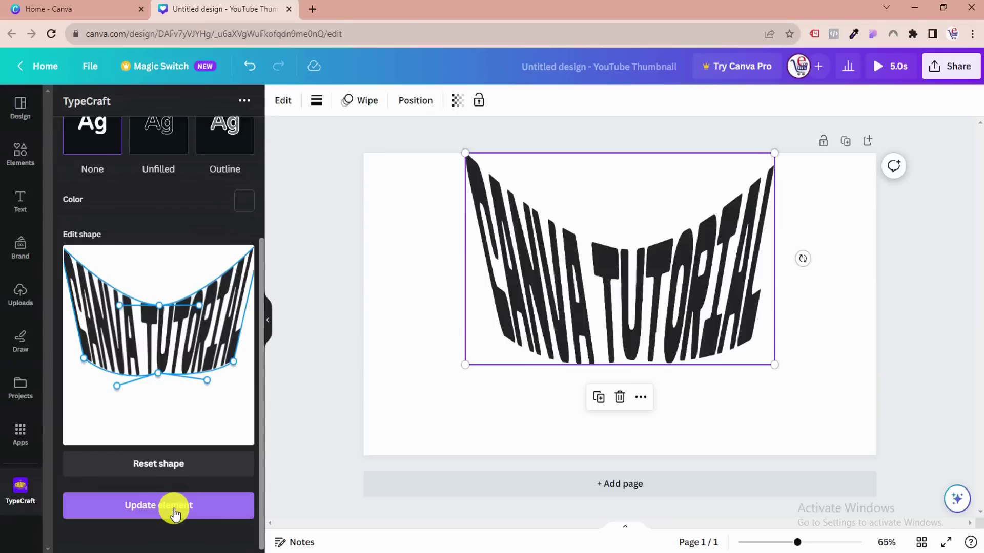
- Start a new TypeCraft text with the default wording and set its color to bright red
click(477, 198)
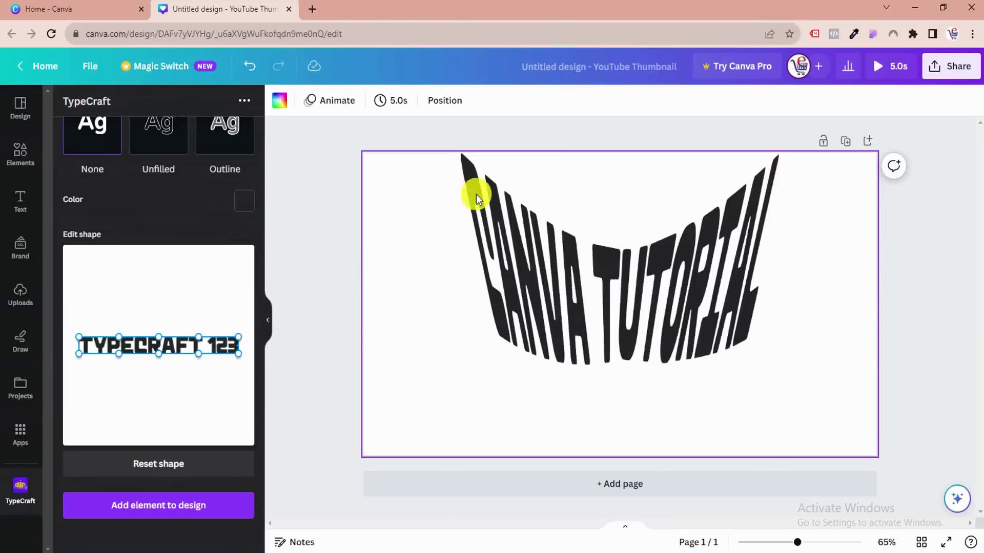
click(244, 201)
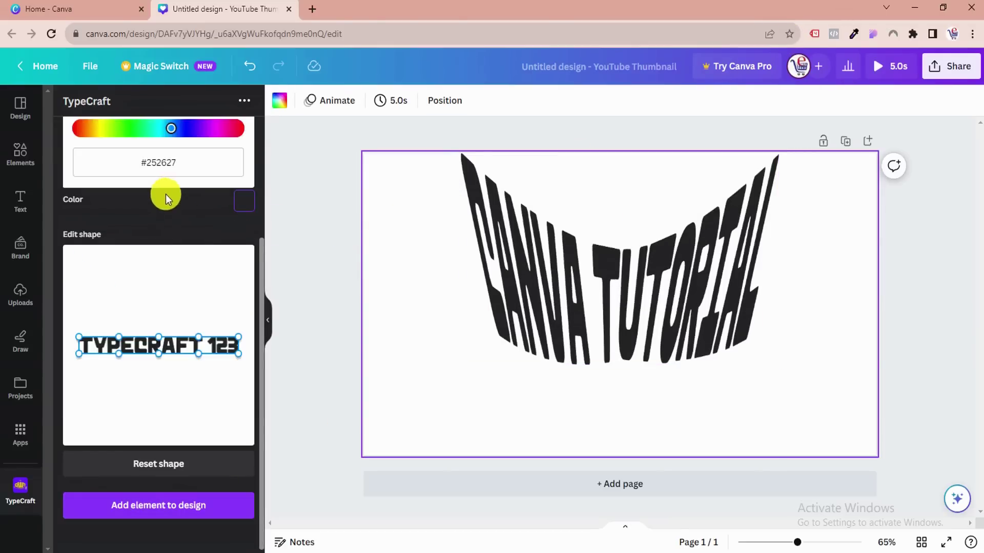
scroll(165, 198, up, 3)
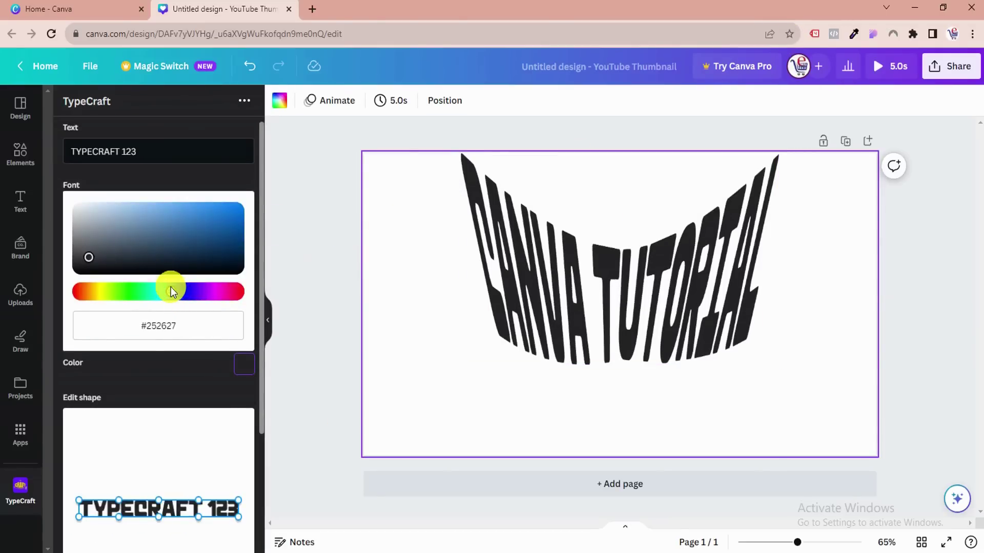
drag(171, 291, 235, 291)
click(88, 262)
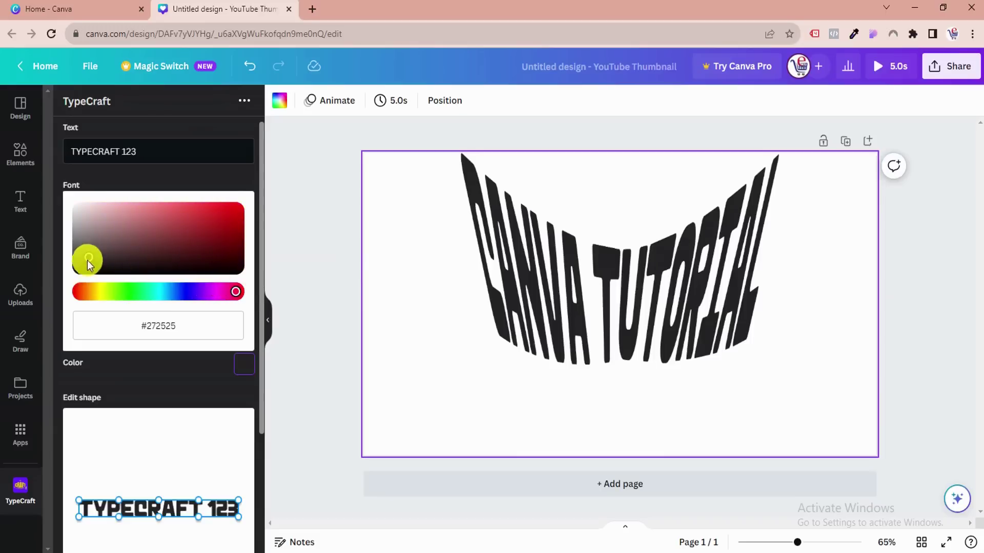
drag(88, 262, 242, 203)
click(241, 369)
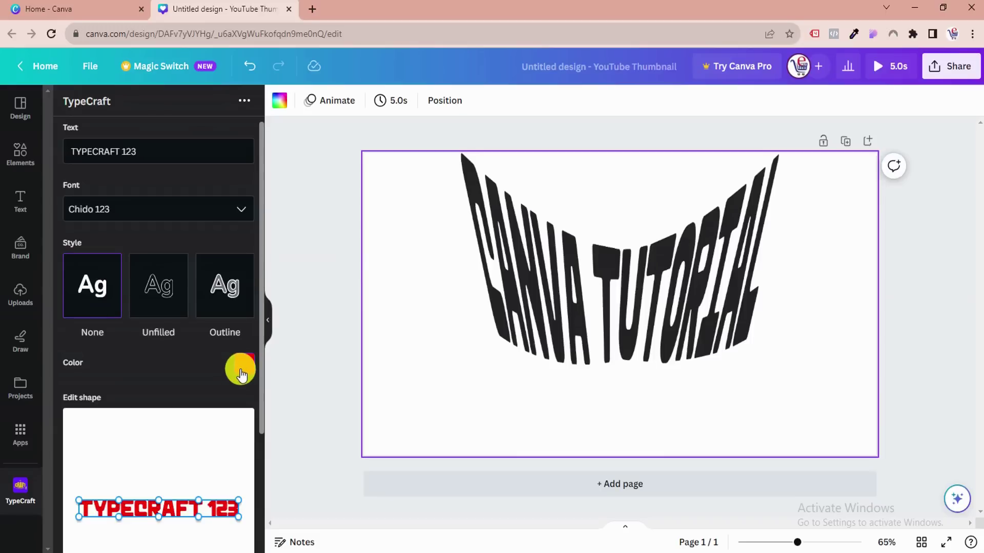
scroll(185, 375, down, 3)
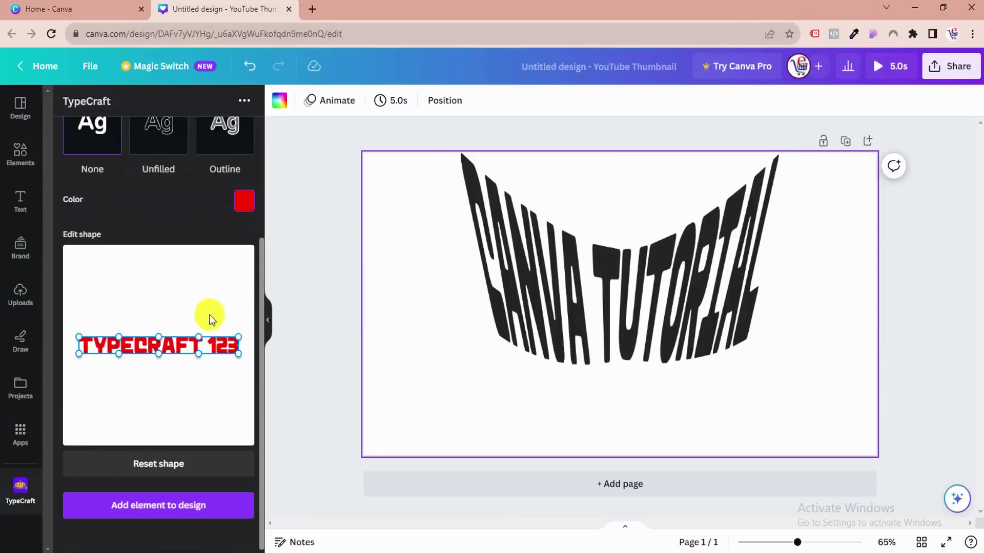
- Arch the red TYPECRAFT 123 text's upper edge upward, add it to the design, and place it in the page's lower-left corner
drag(160, 340, 160, 246)
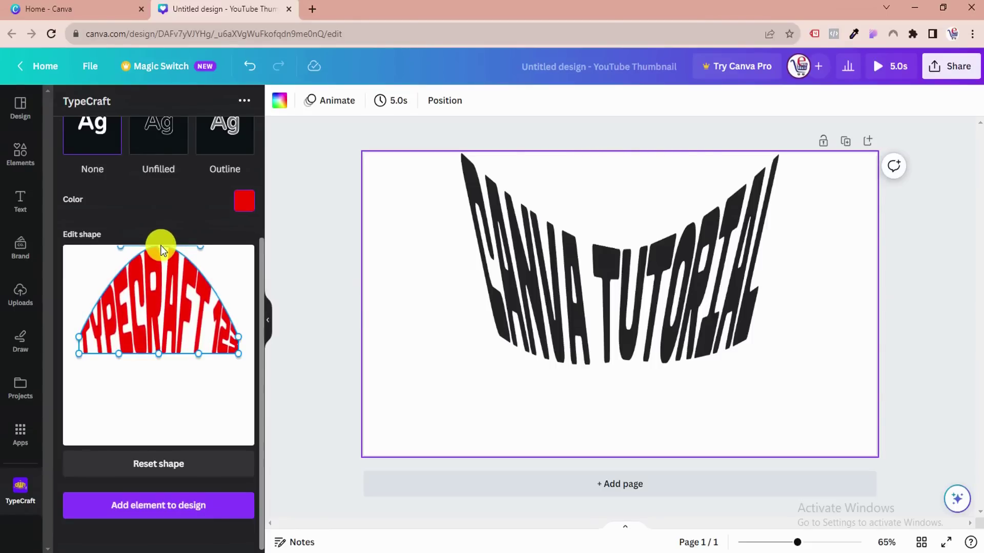
click(168, 505)
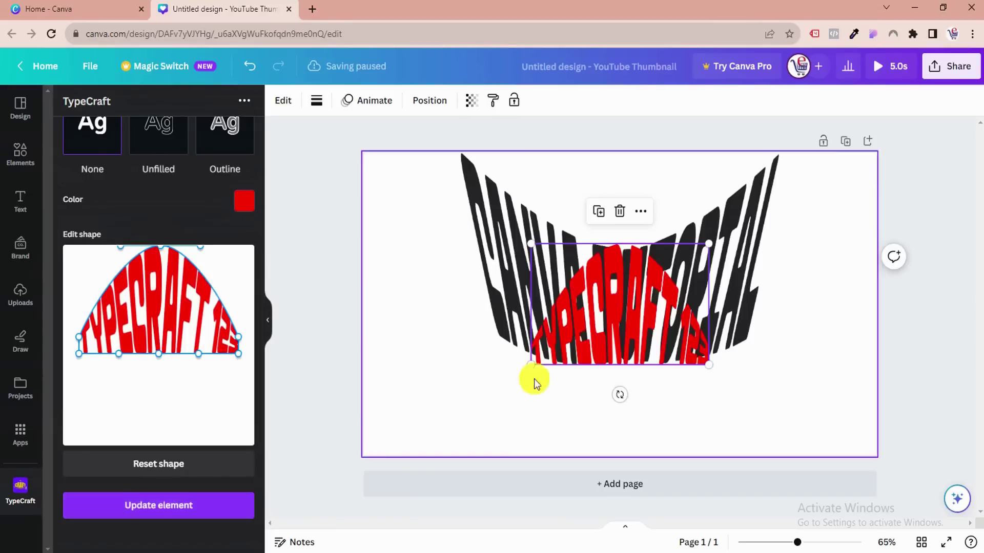
drag(640, 333, 482, 425)
- Reopen the CANVA TUTORIAL text in TypeCraft and set its color to blue #0a7ef3
click(618, 339)
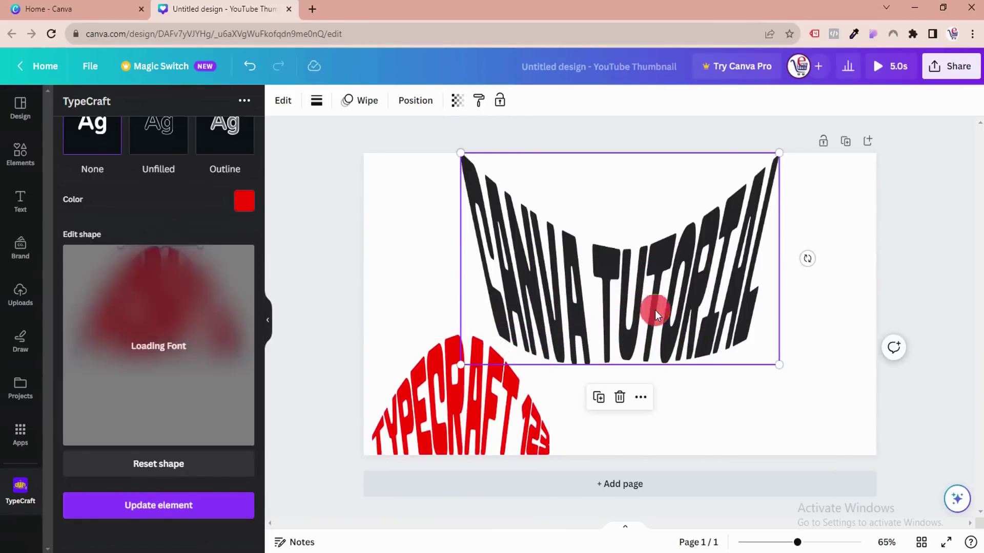
click(290, 109)
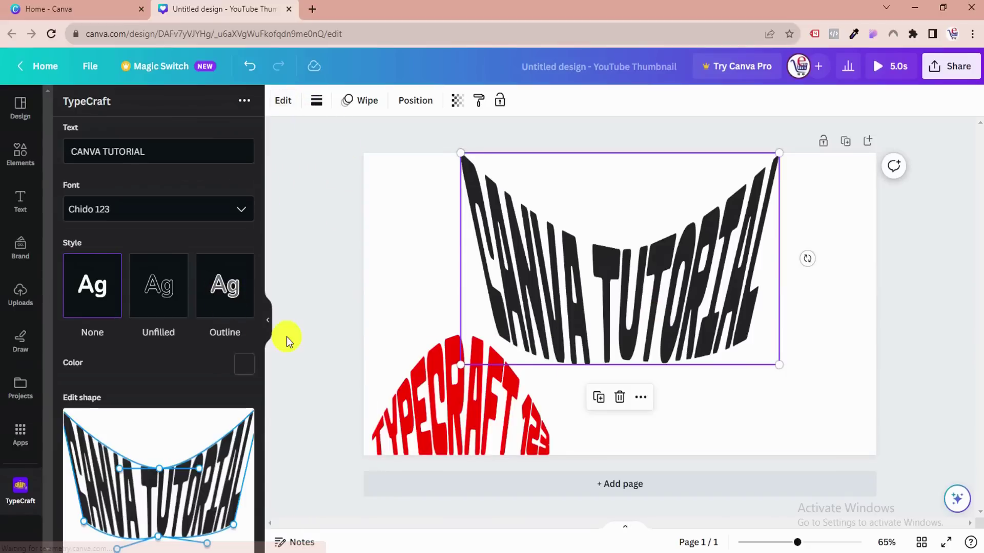
click(237, 362)
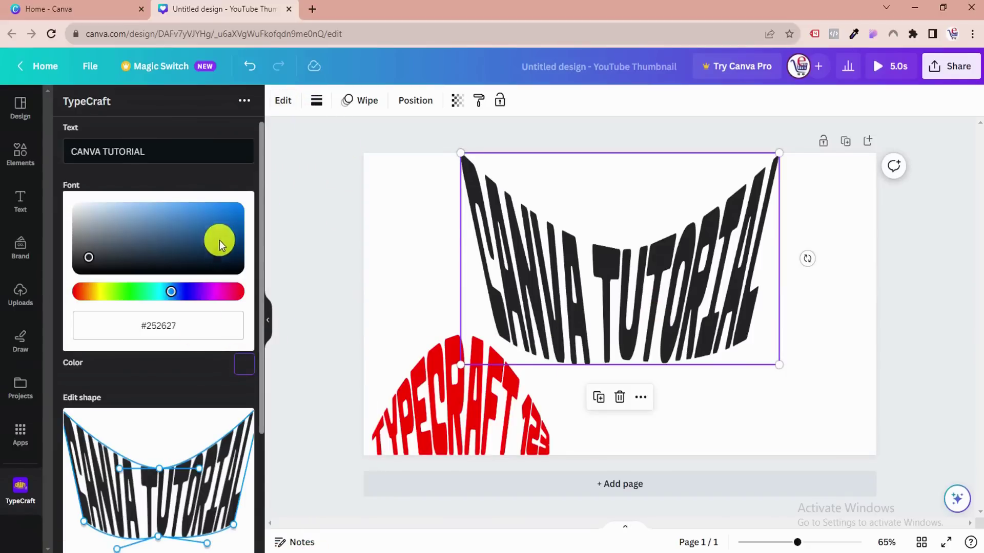
click(230, 215)
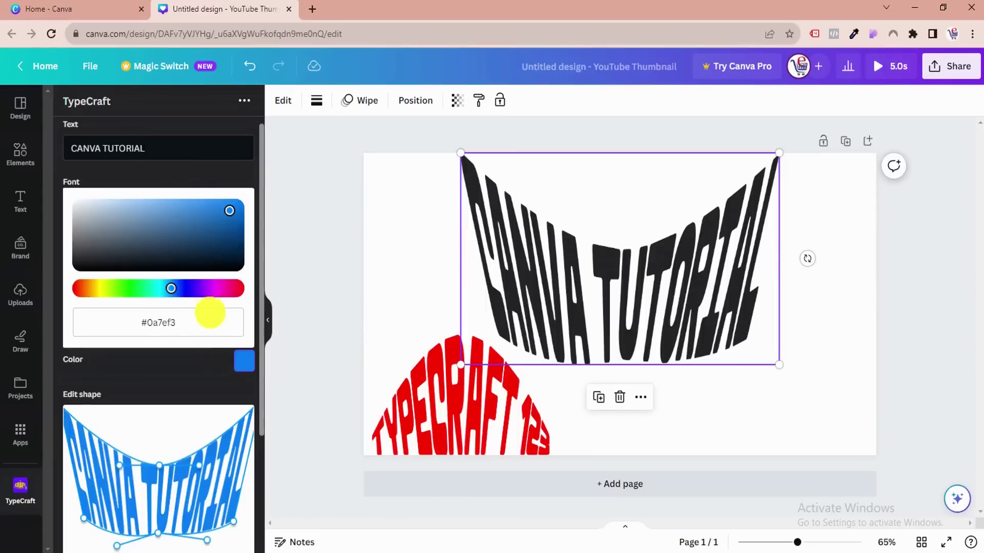
- Pull the midpoint of the CANVA TUTORIAL text's lower edge slightly down and update the placed element
scroll(205, 314, down, 3)
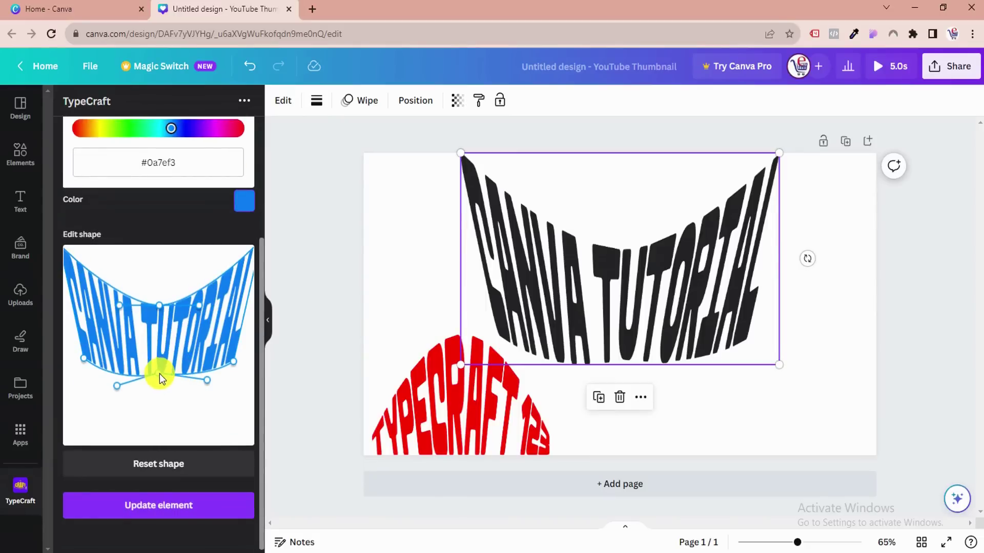
drag(159, 373, 160, 387)
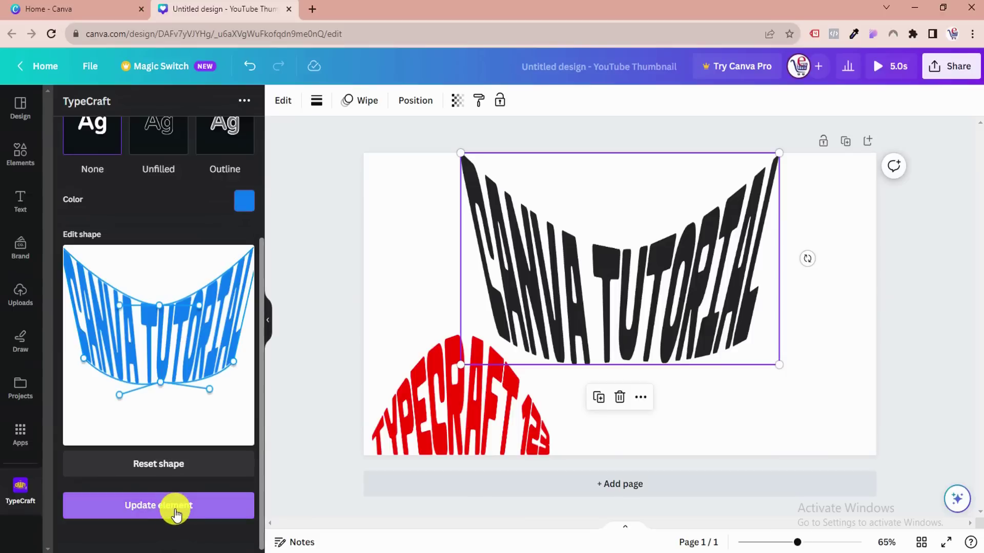
click(174, 512)
- Shrink the blue CANVA TUTORIAL text, centre it along the page's top edge, and centre the red TYPECRAFT 123 text directly below it
drag(549, 323, 605, 329)
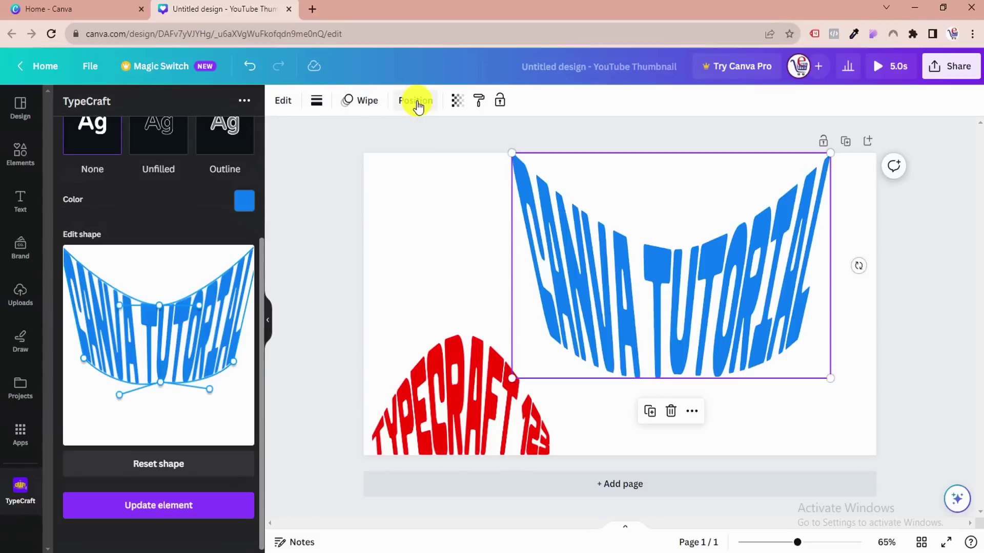
click(368, 101)
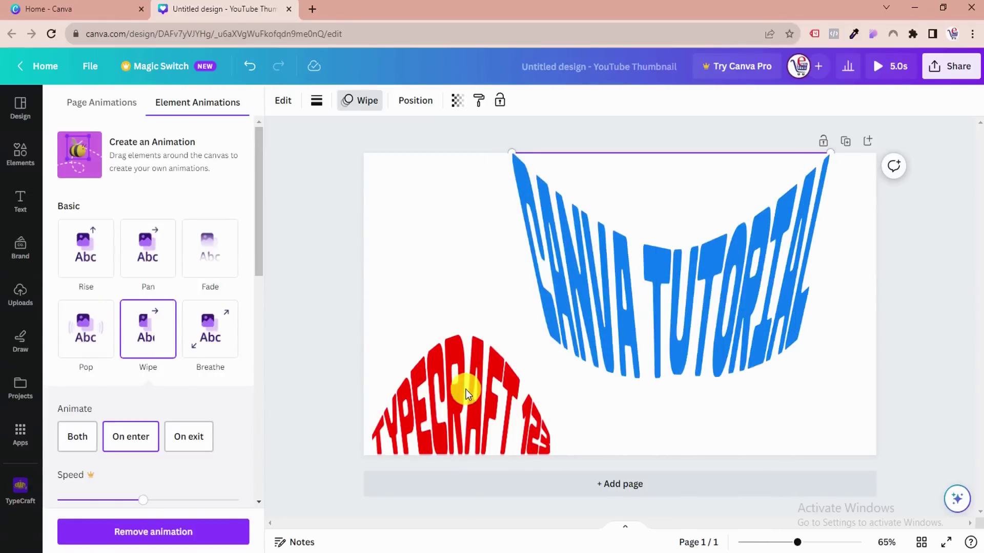
click(453, 353)
click(420, 251)
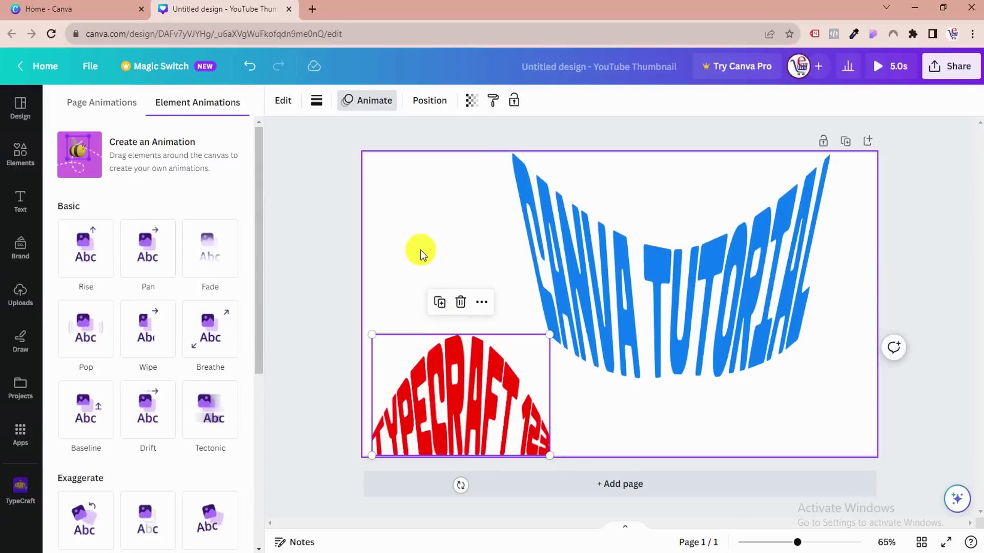
drag(456, 395, 524, 390)
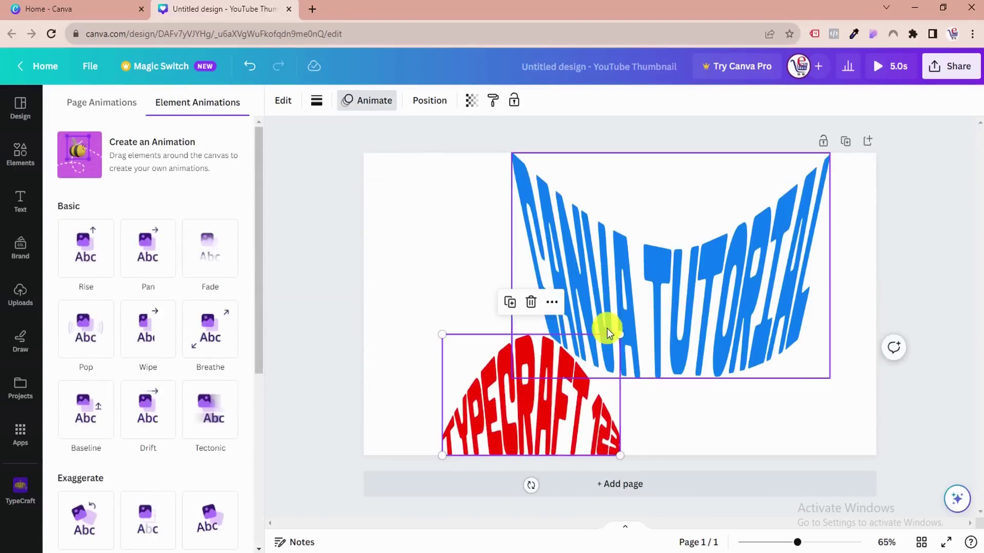
click(637, 297)
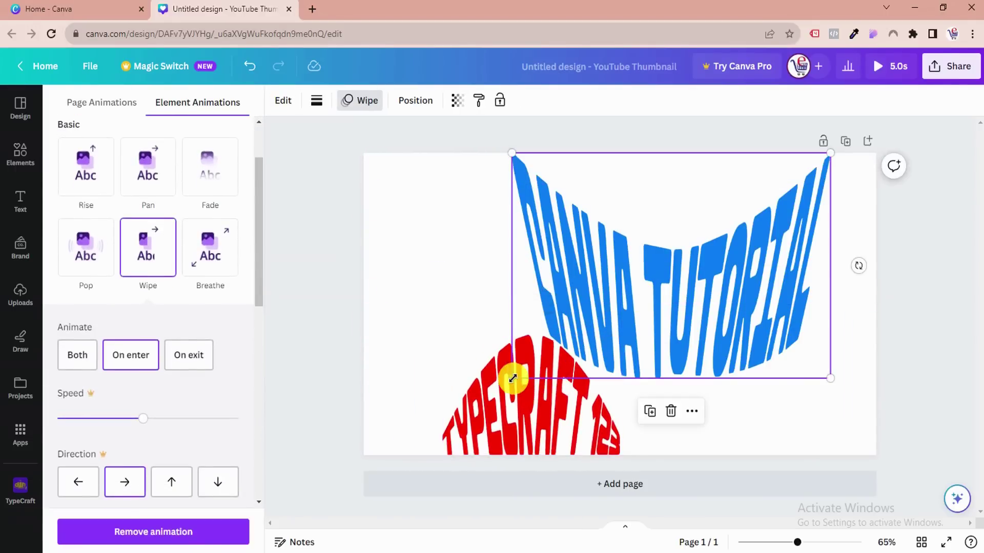
drag(512, 378, 557, 326)
drag(718, 288, 643, 290)
drag(549, 405, 635, 396)
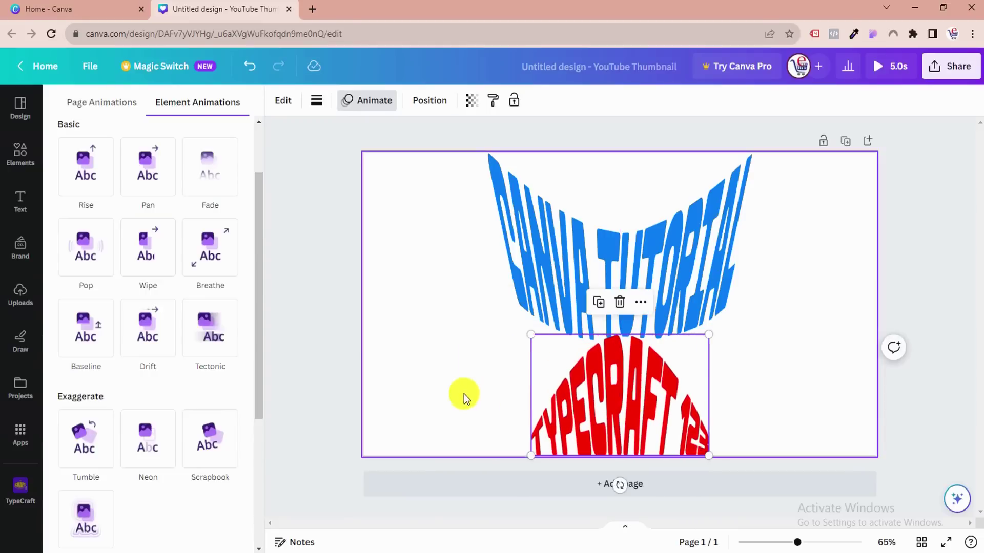
click(452, 392)
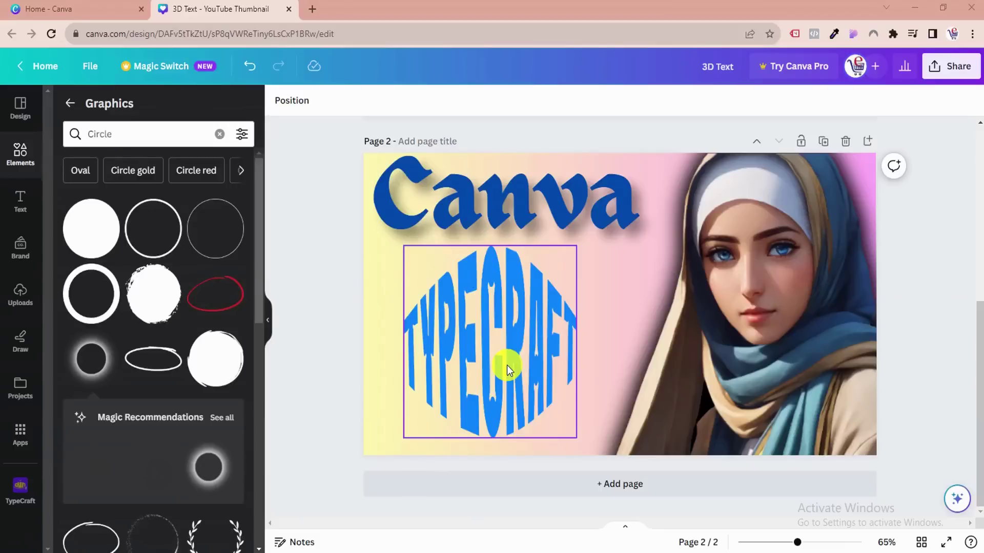
- Open page 2's round blue TYPECRAFT text in TypeCraft to examine its warped shape, and compare the page with page 1
click(509, 364)
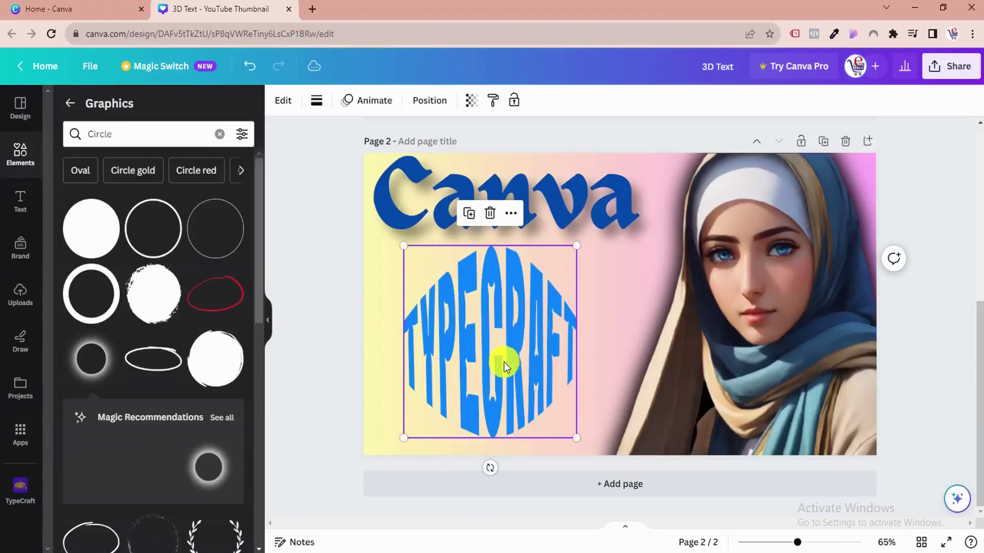
click(285, 108)
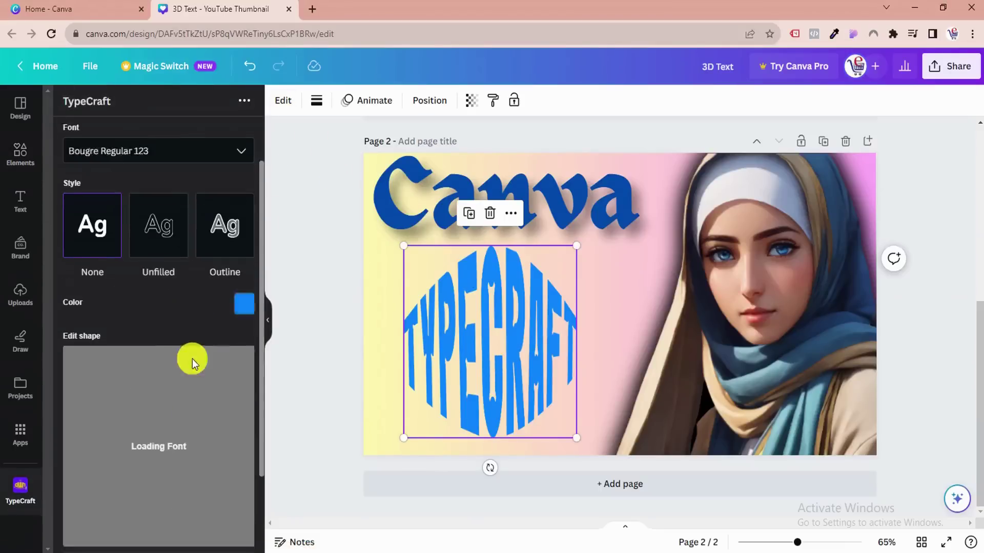
scroll(192, 358, down, 2)
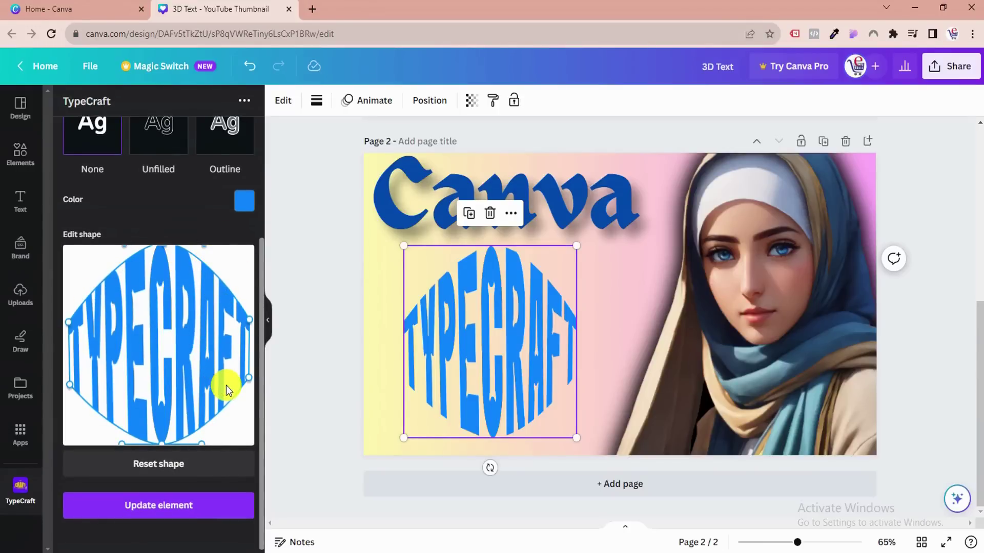
click(382, 432)
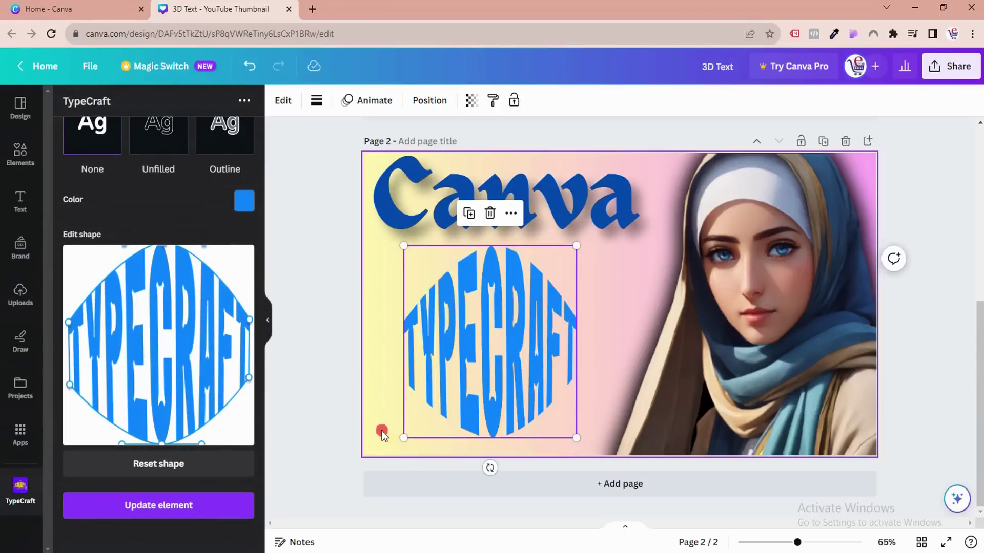
click(460, 385)
scroll(339, 296, up, 5)
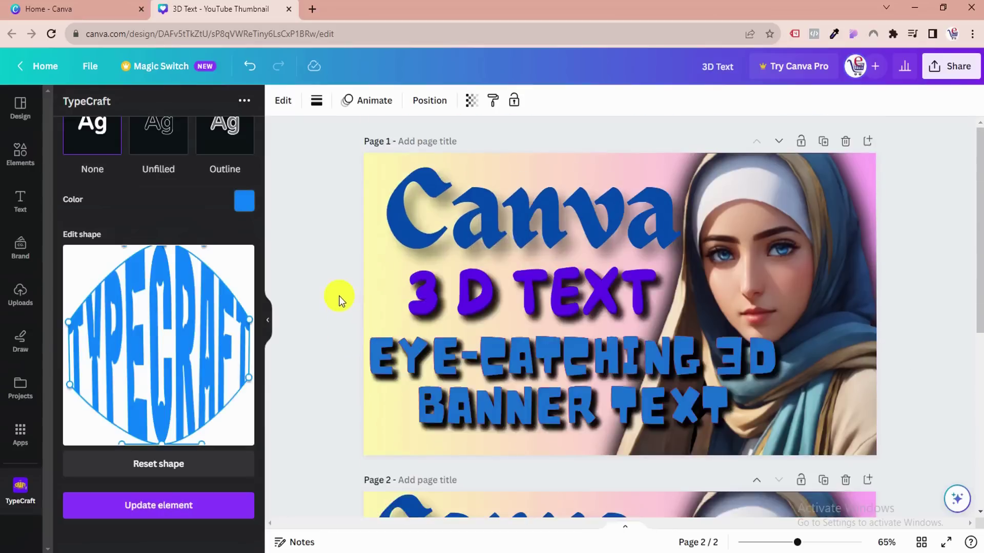
scroll(359, 302, down, 5)
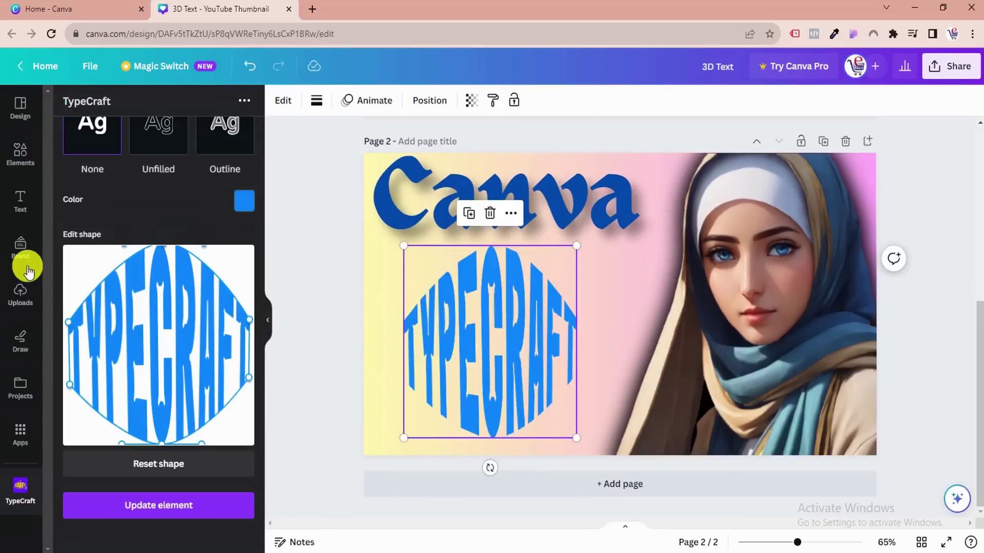
click(18, 158)
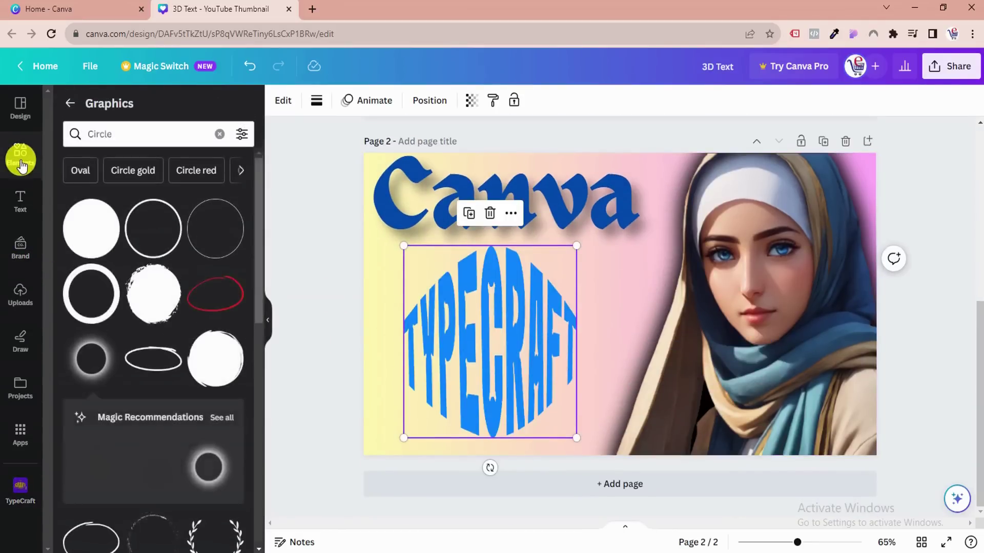
click(102, 232)
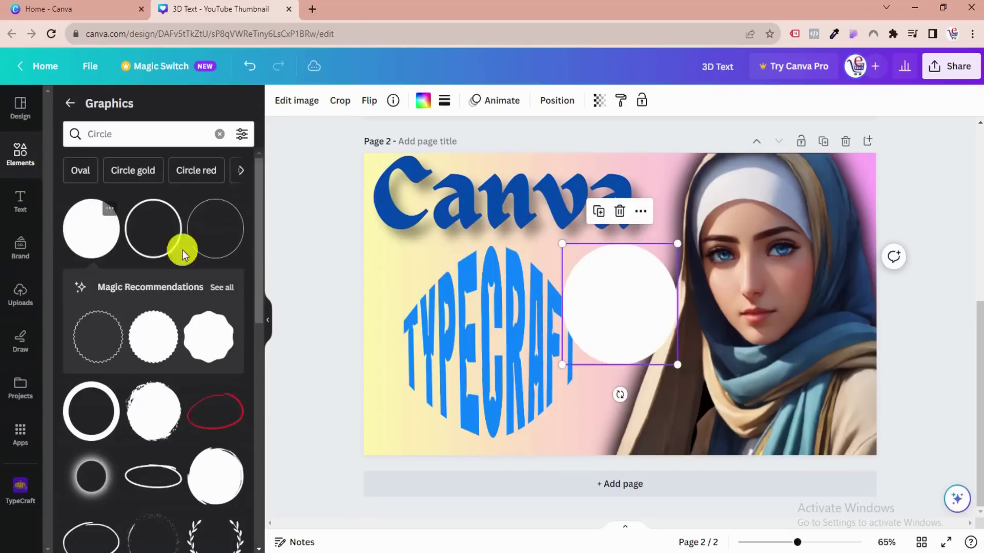
click(622, 212)
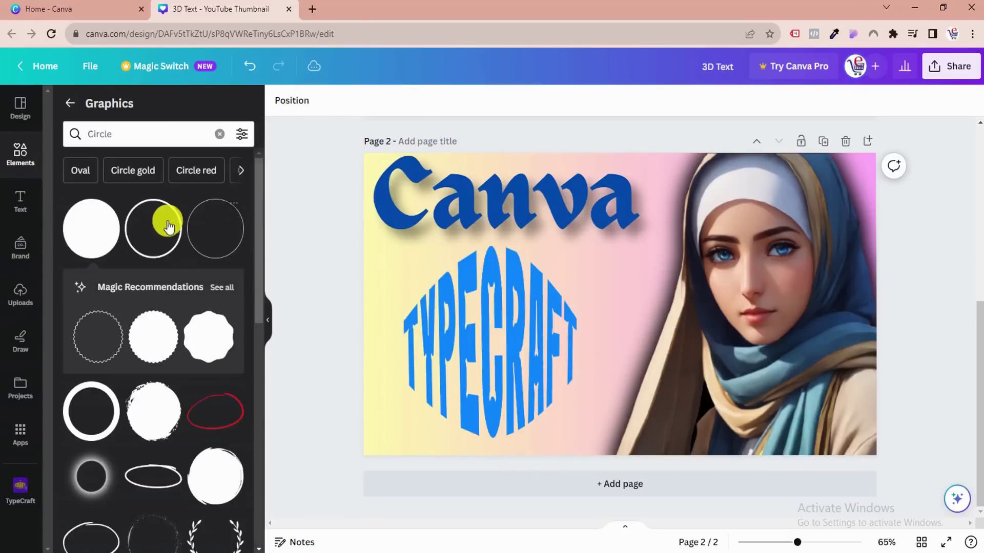
scroll(153, 284, down, 5)
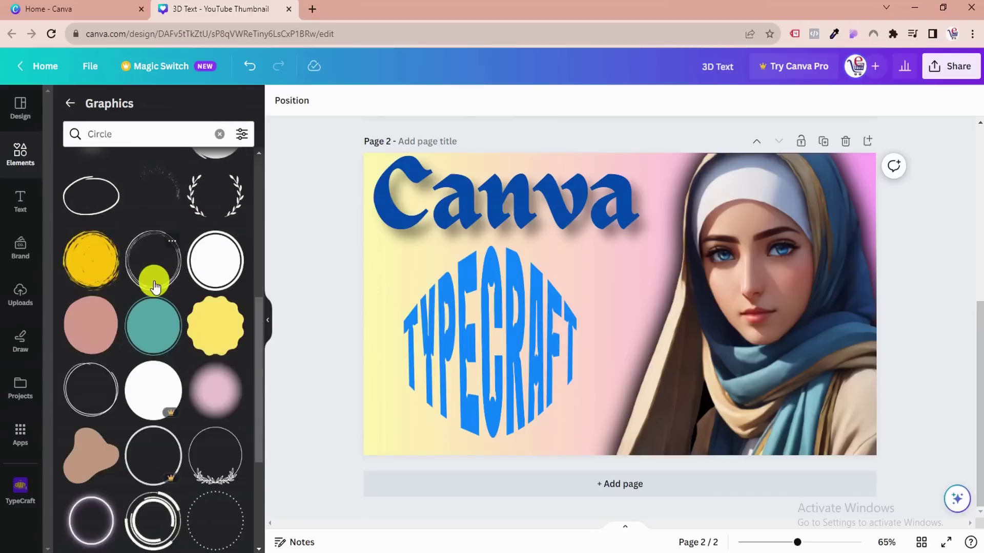
scroll(154, 286, down, 3)
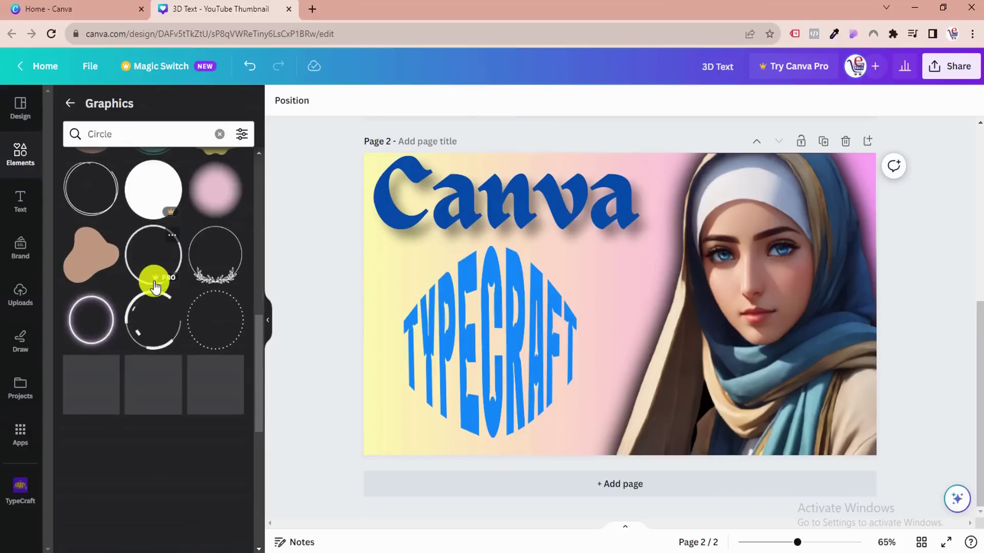
scroll(153, 292, down, 5)
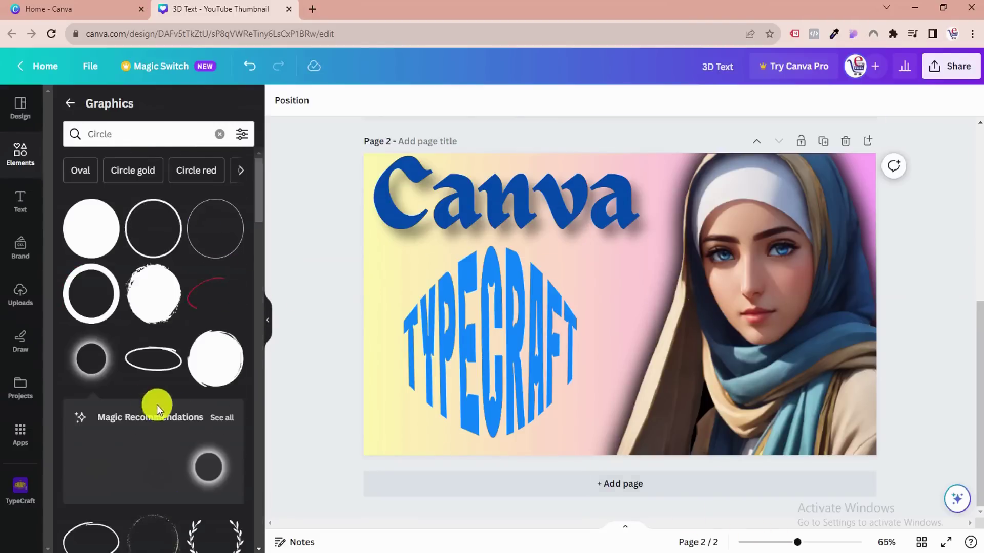
- Add the soft-glow circle graphic to page 2, enlarge it, and position its round opening to frame the blue TYPECRAFT text
click(92, 370)
drag(639, 347, 725, 518)
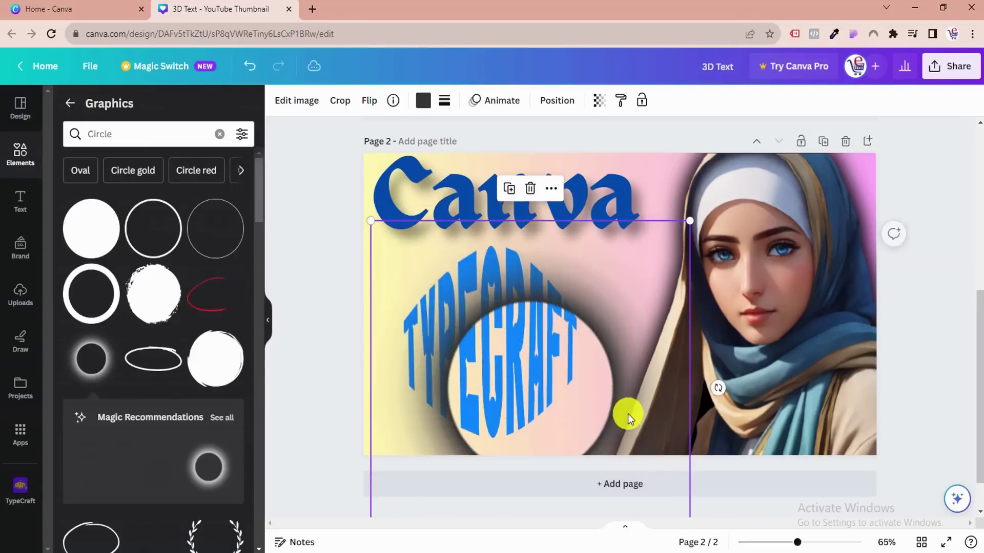
drag(613, 399, 567, 352)
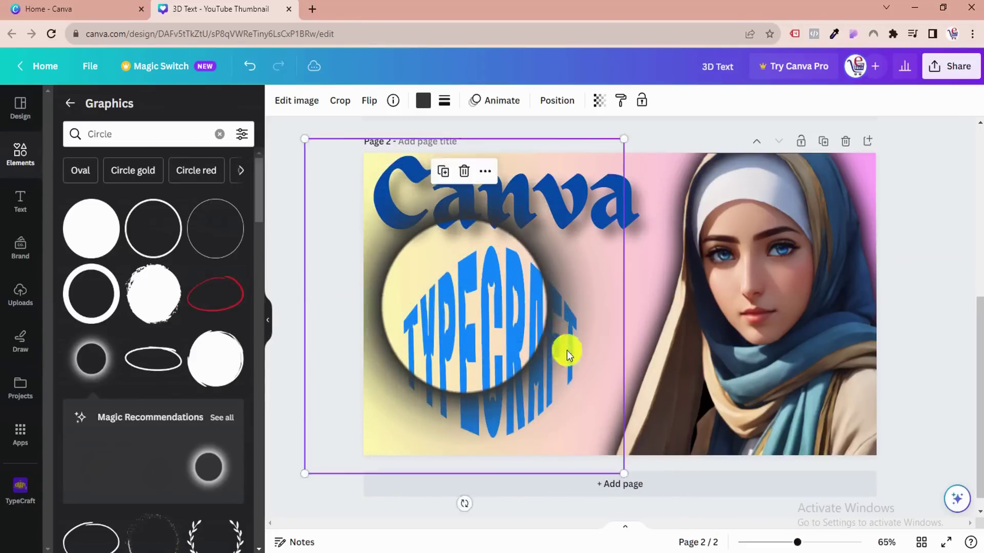
drag(627, 476, 676, 520)
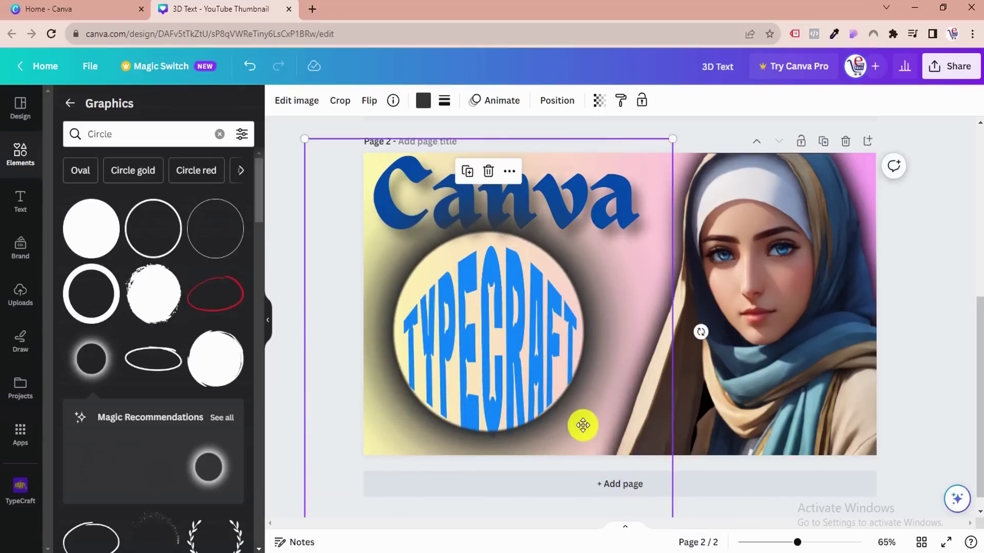
drag(582, 425, 582, 429)
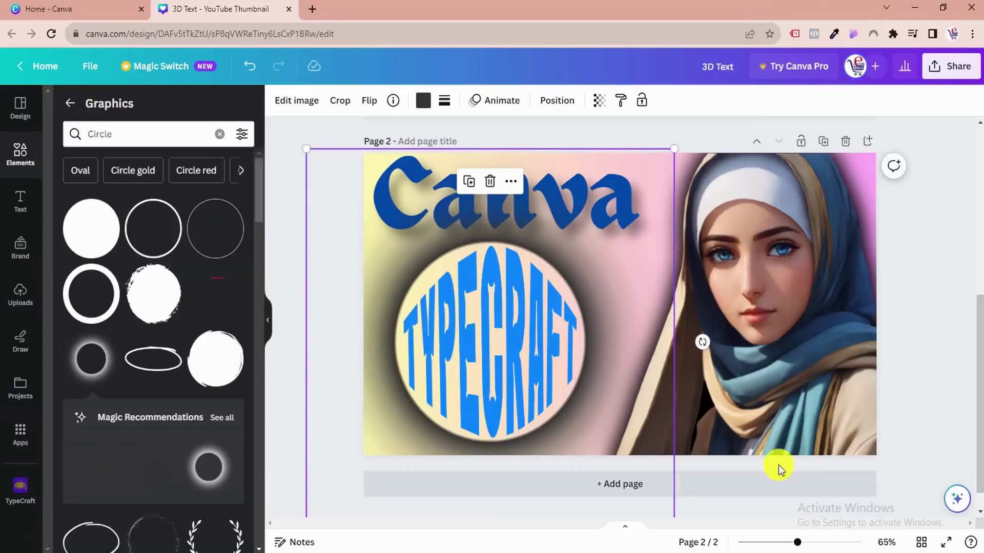
click(761, 433)
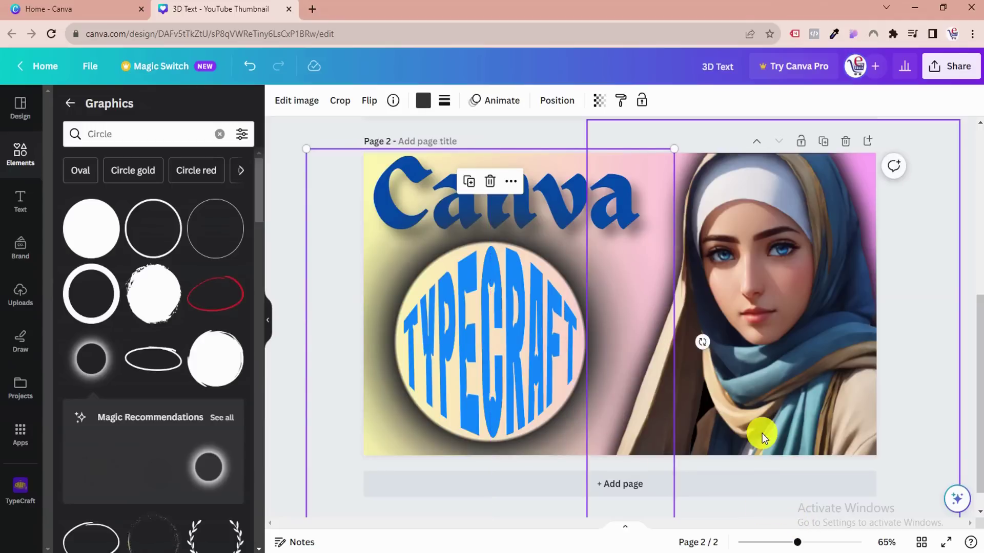
click(907, 411)
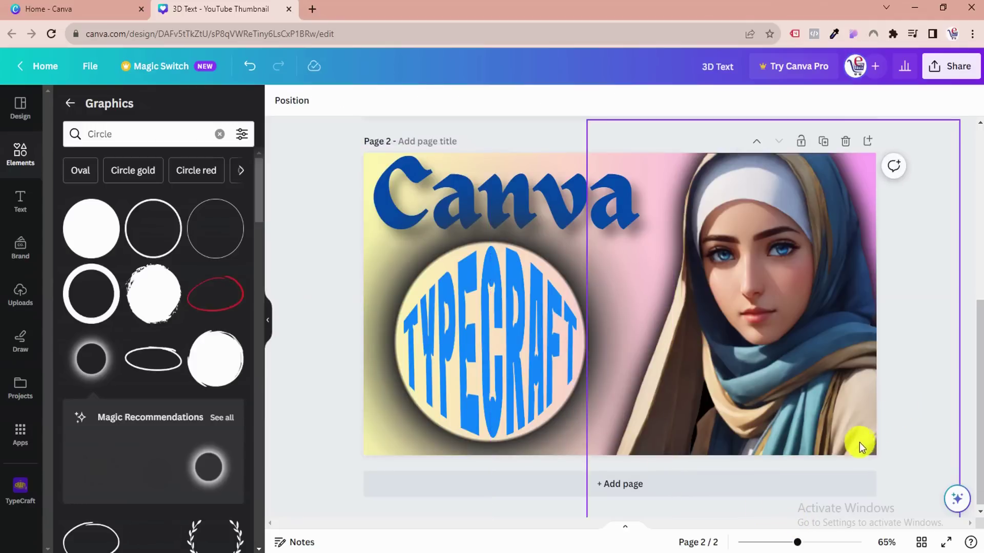